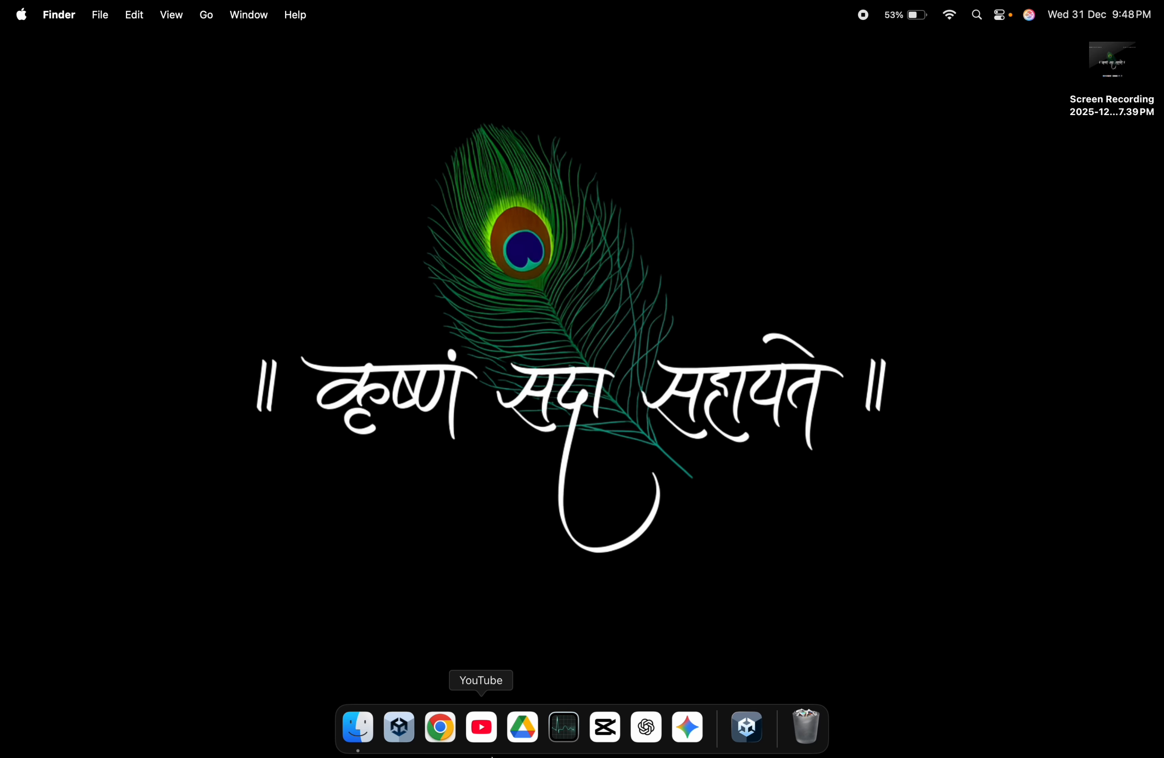
- Open Unity Hub and start a new project using the Universal 3D template
left_click(409, 720)
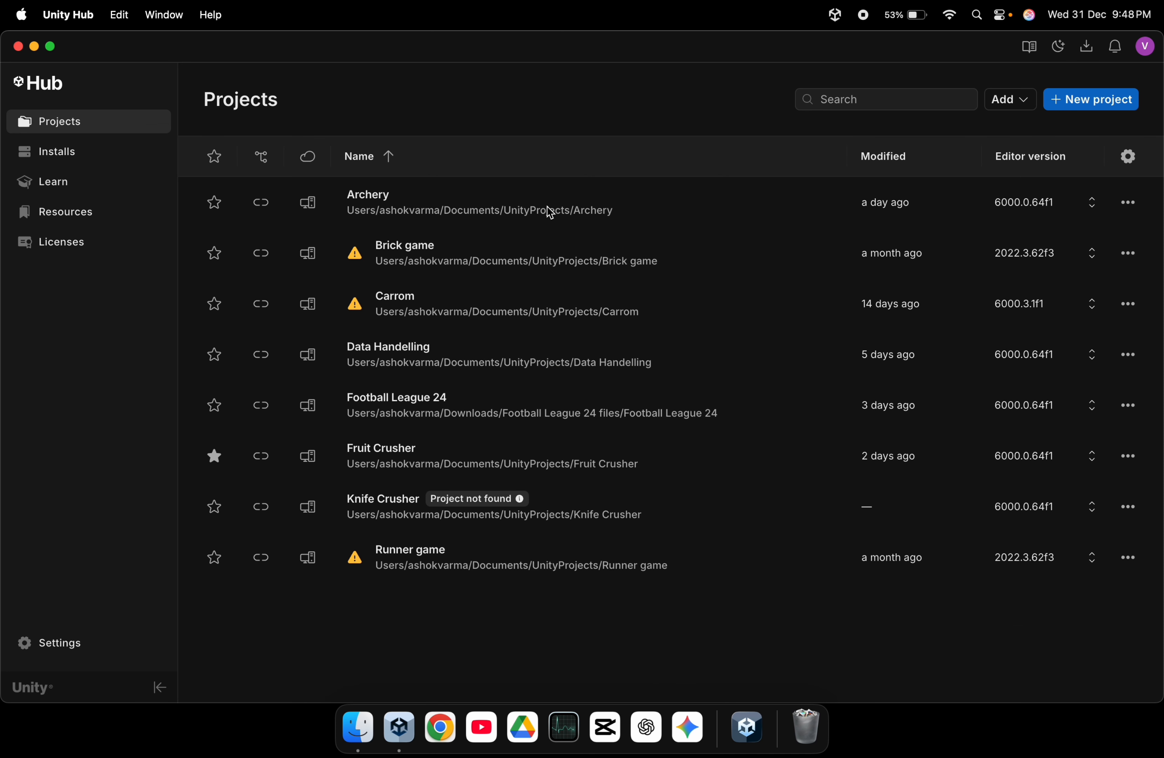
left_click(1072, 104)
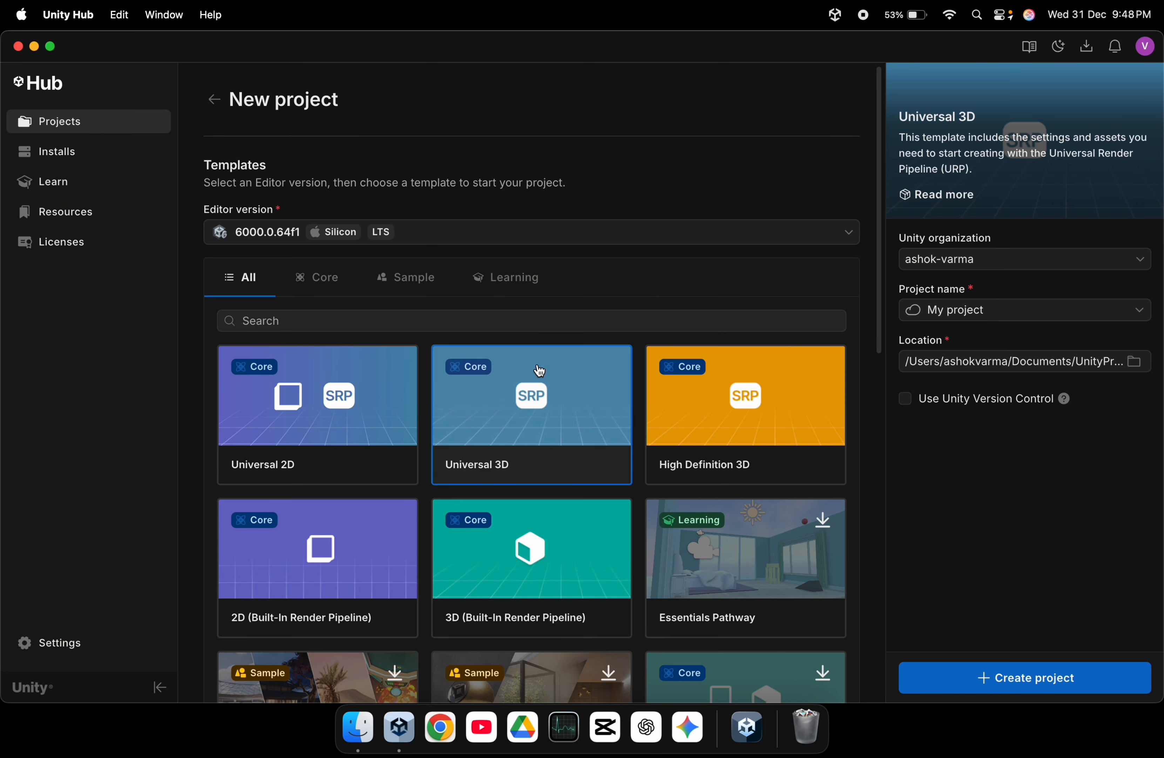
left_click(514, 588)
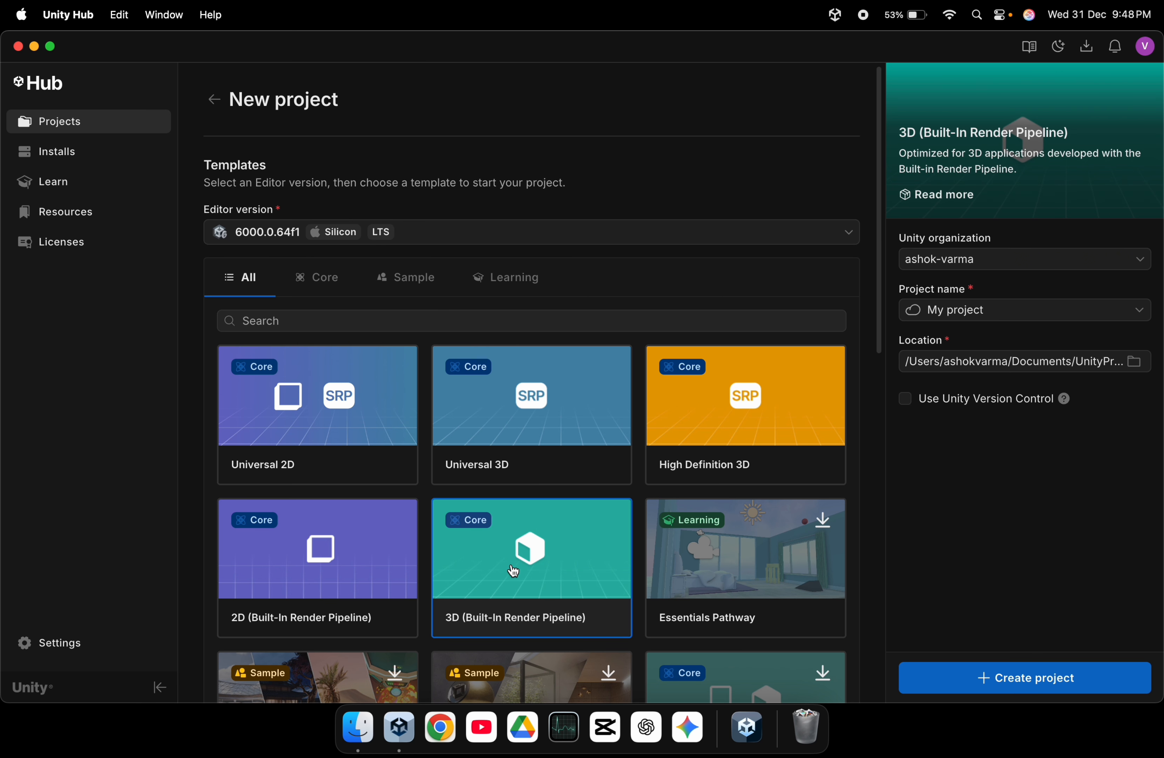
left_click(542, 417)
left_click(535, 528)
left_click(543, 387)
- Name the project Knife Crusher, make it a local project and create it
double_click(994, 310)
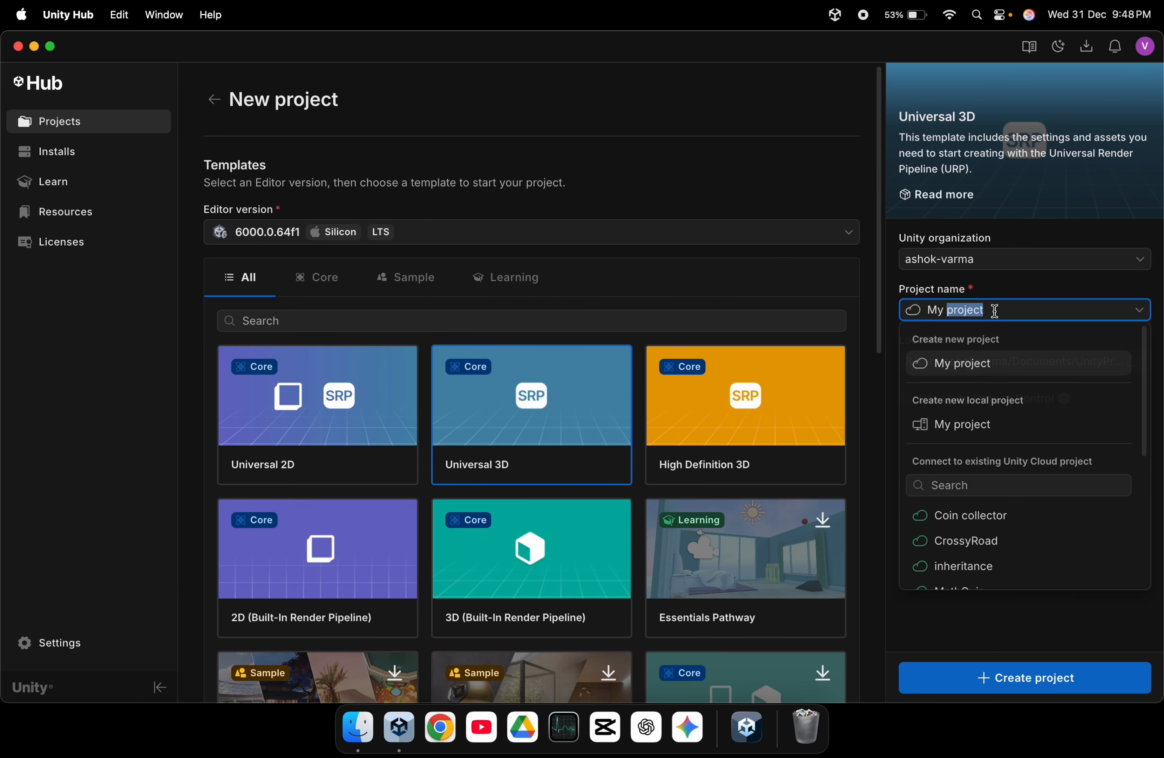
triple_click(993, 310)
type("Knife")
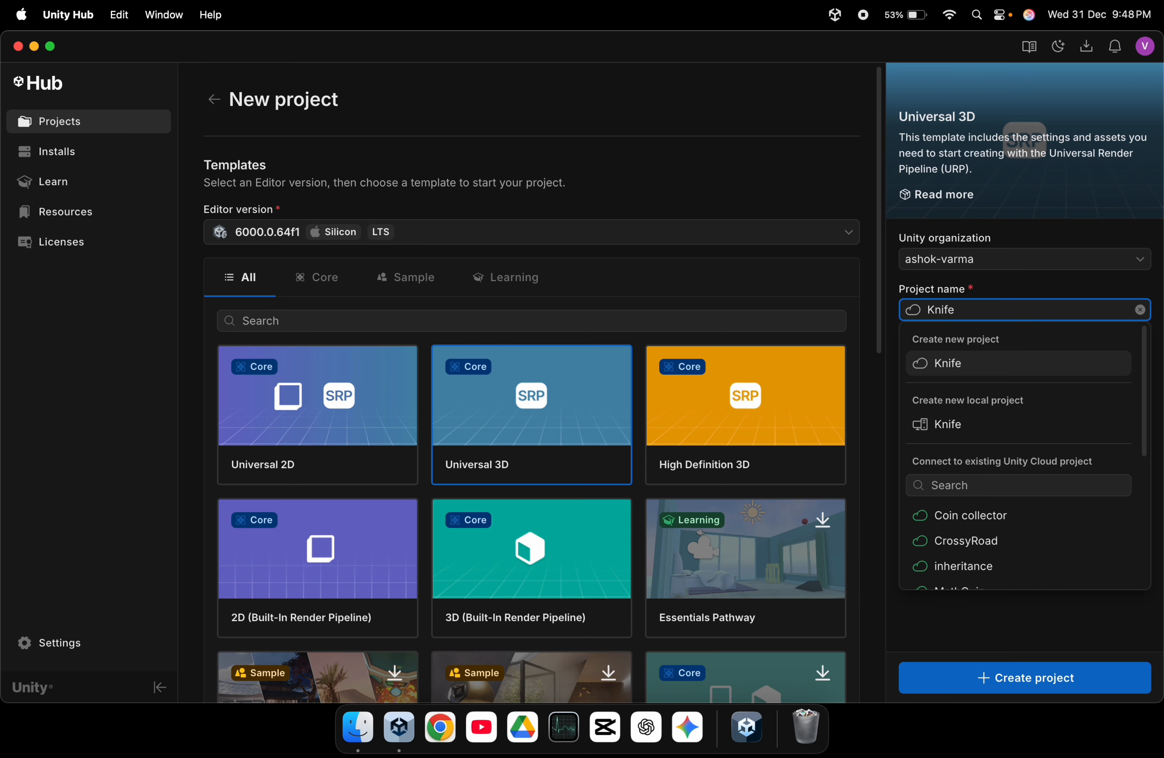
type(" Hitter")
double_click(977, 311)
type("Crusher")
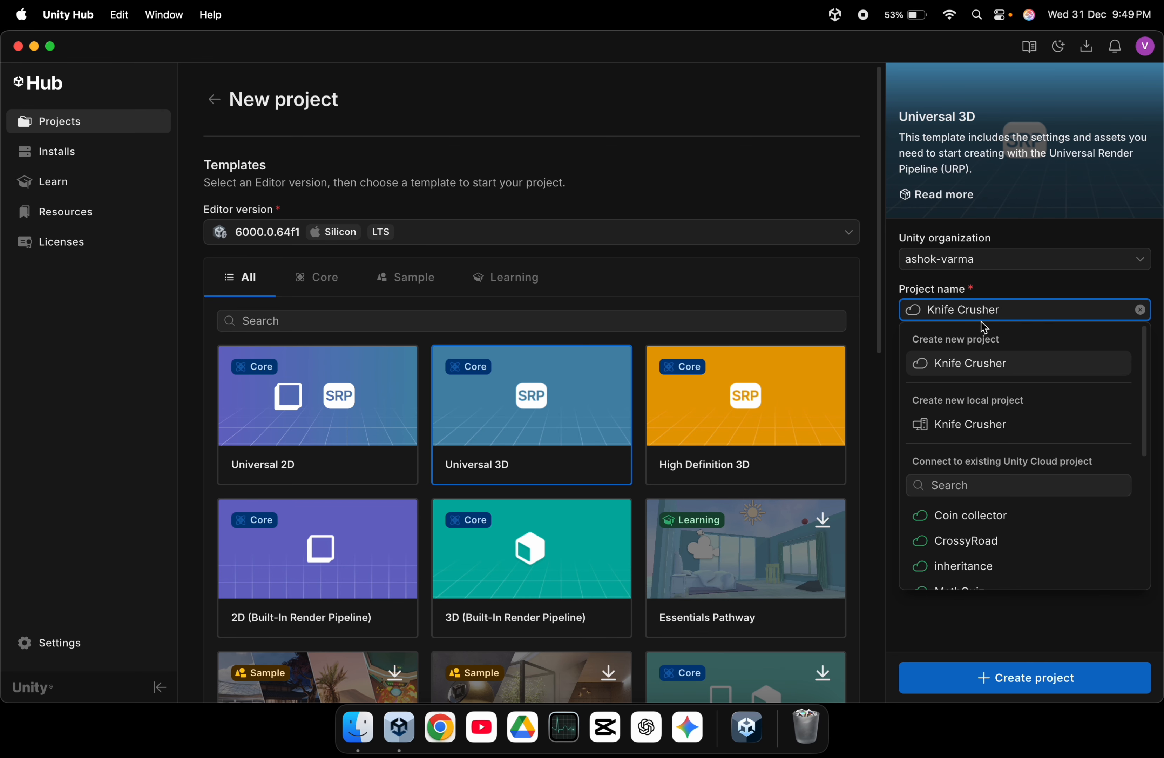
left_click(1007, 435)
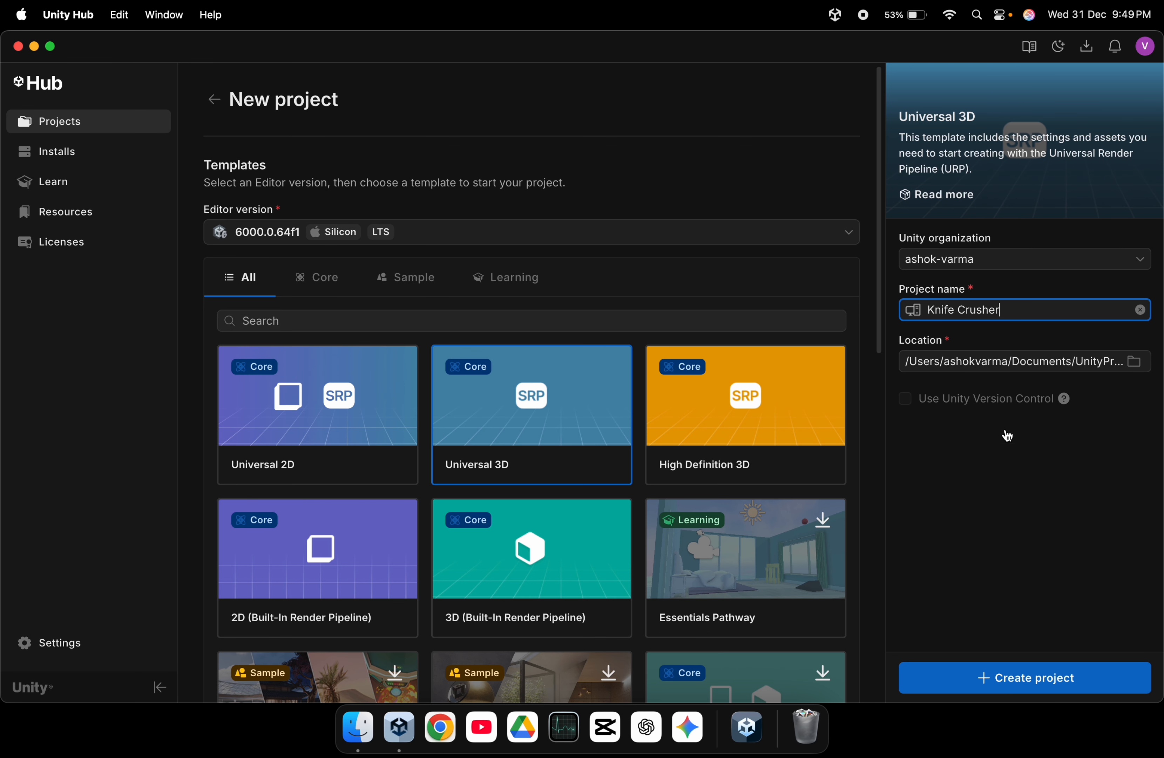
left_click(976, 680)
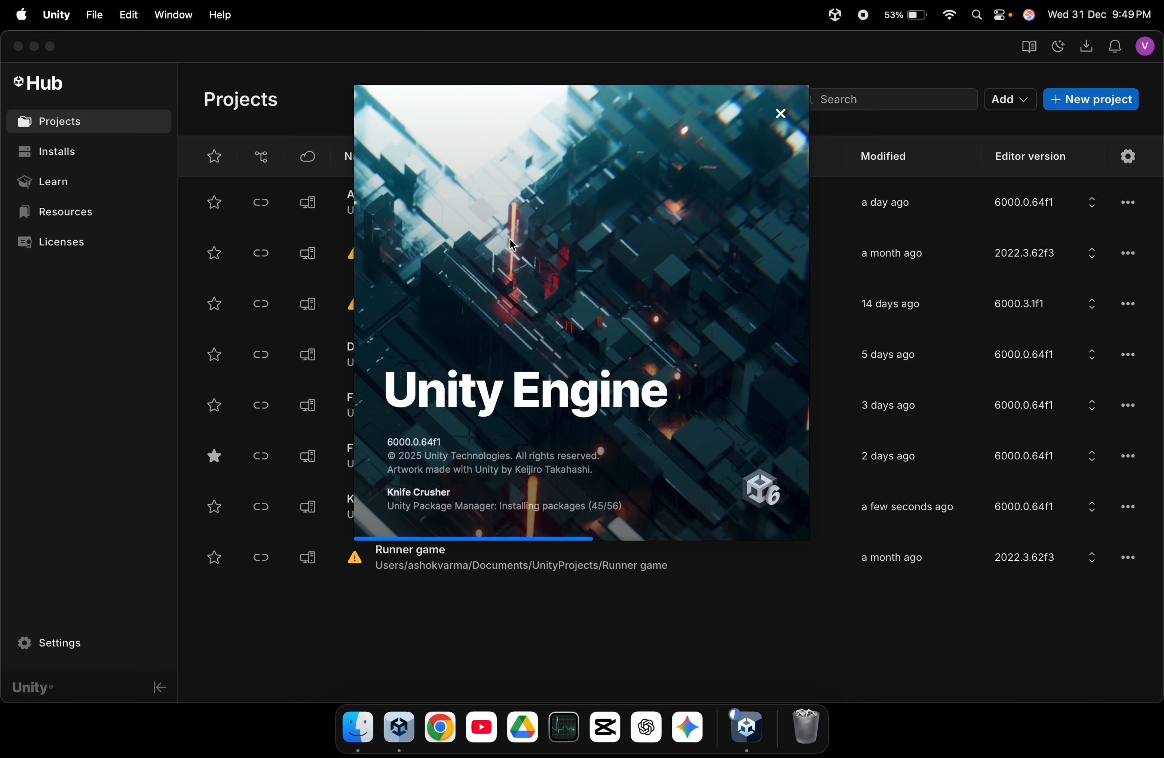
left_click_drag(511, 243, 525, 290)
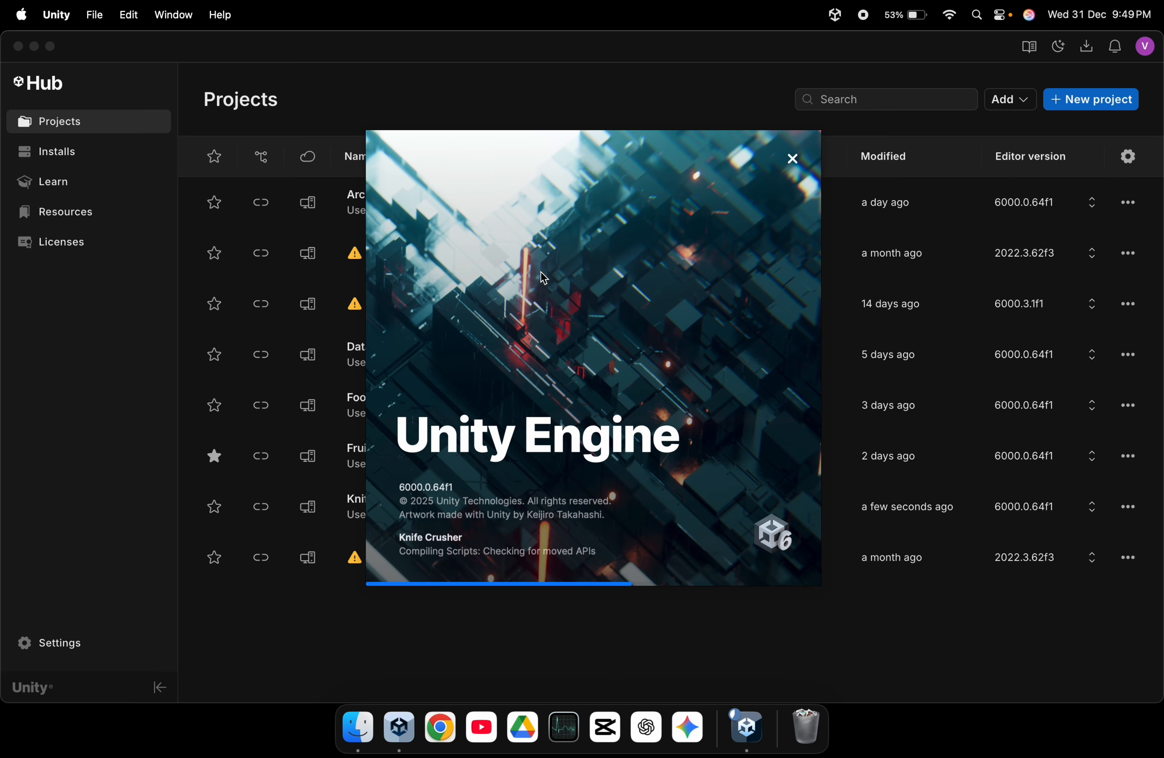
mouse_move(541, 270)
left_mouse_down()
mouse_move(517, 339)
mouse_move(534, 254)
mouse_move(487, 277)
mouse_move(517, 332)
mouse_move(548, 298)
mouse_move(532, 282)
mouse_move(482, 319)
mouse_move(537, 268)
mouse_move(543, 276)
left_mouse_up()
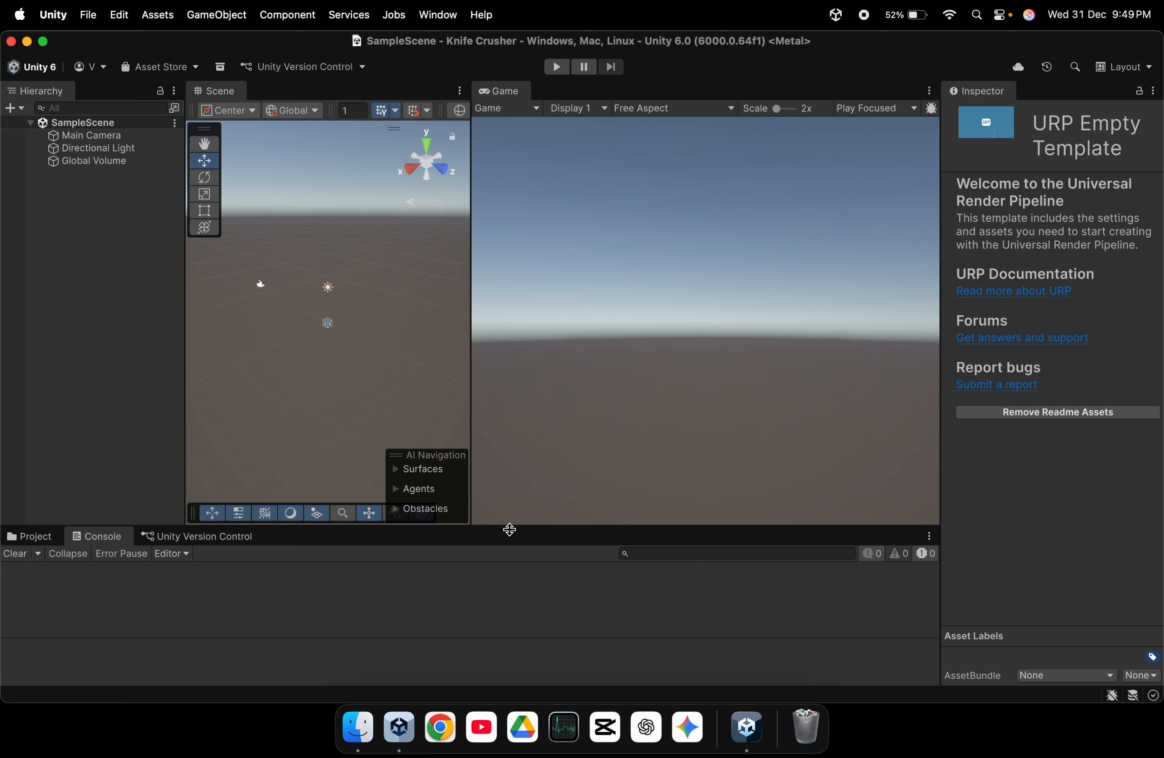
double_click(109, 36)
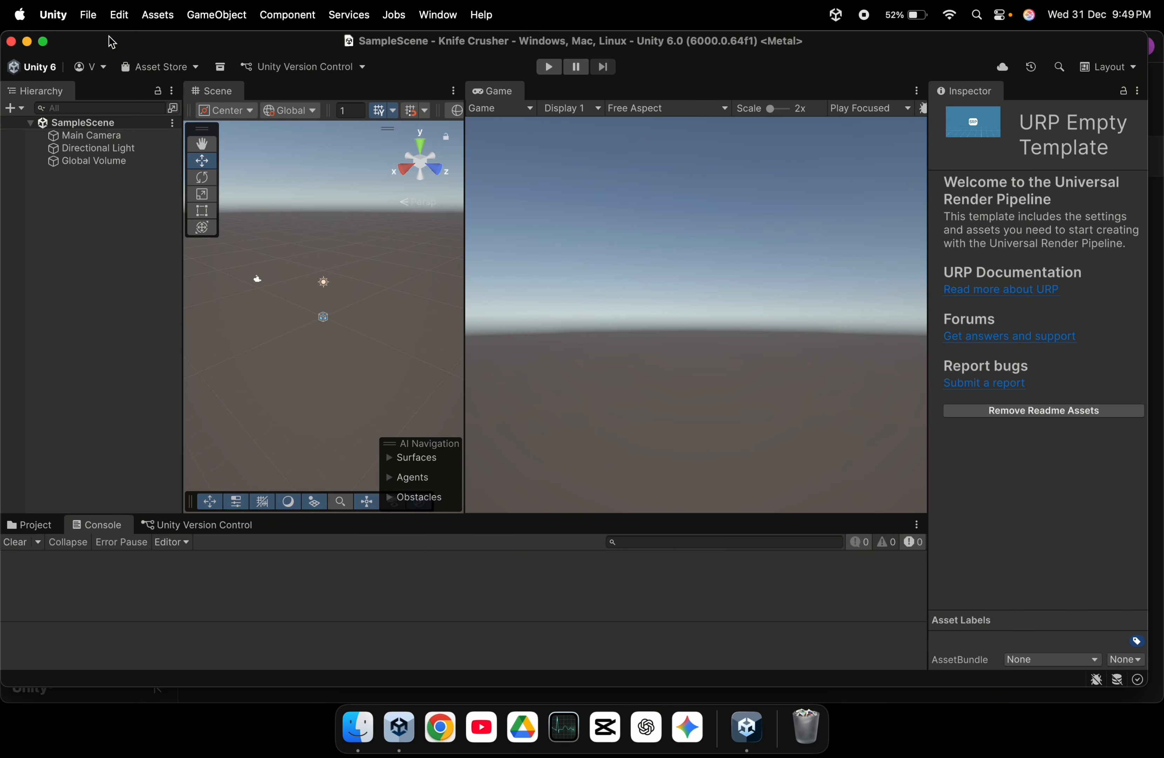
- Switch the active build platform to Android in the Build Profiles and close that window
key("shift+super+b")
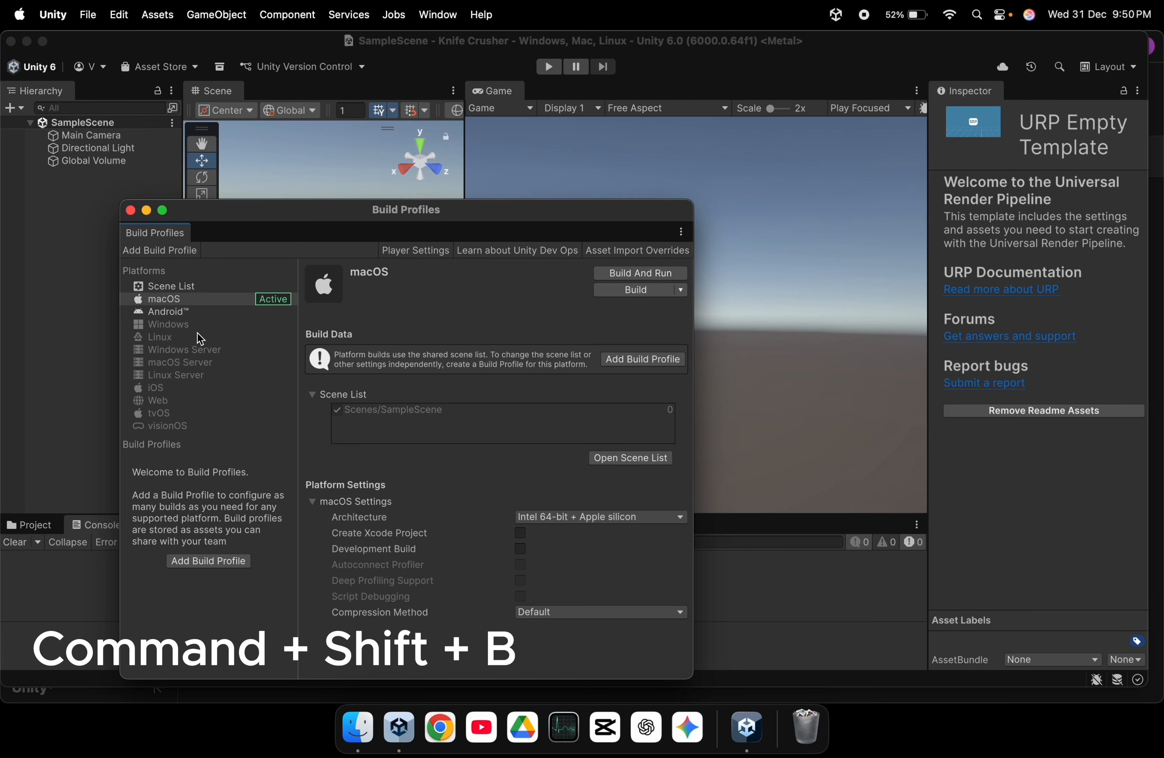
left_click(195, 311)
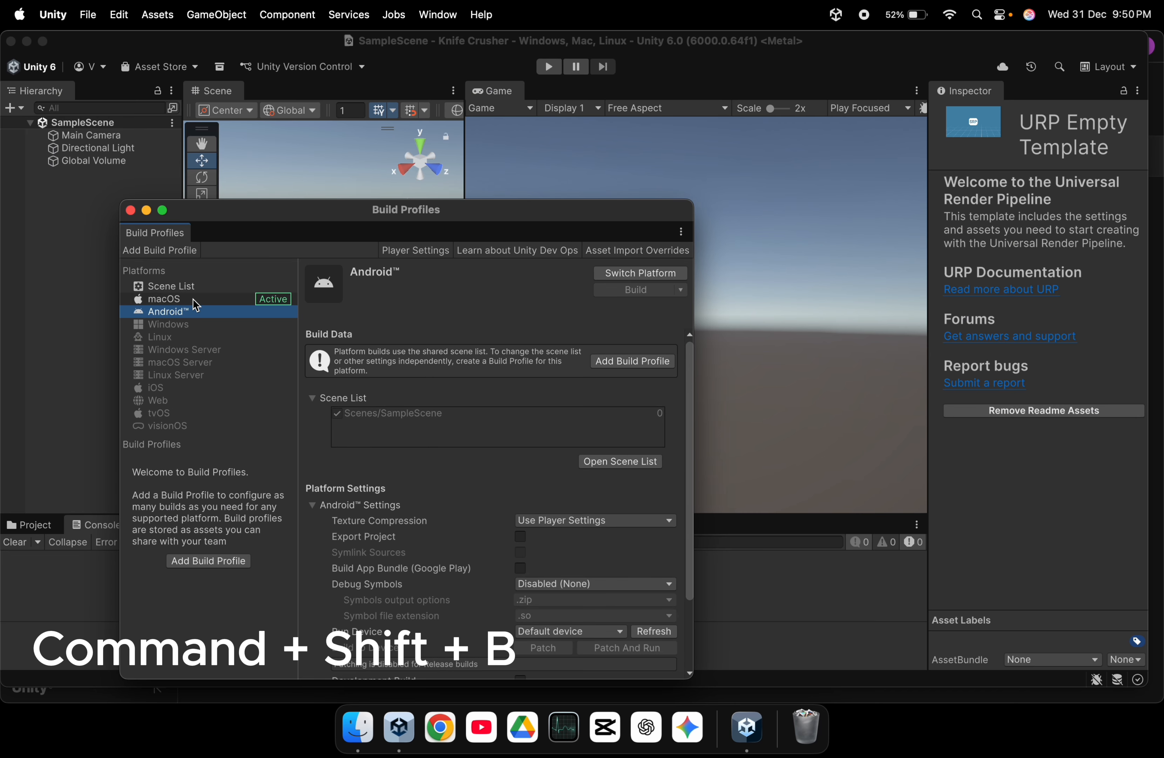
left_click(193, 298)
left_click(193, 315)
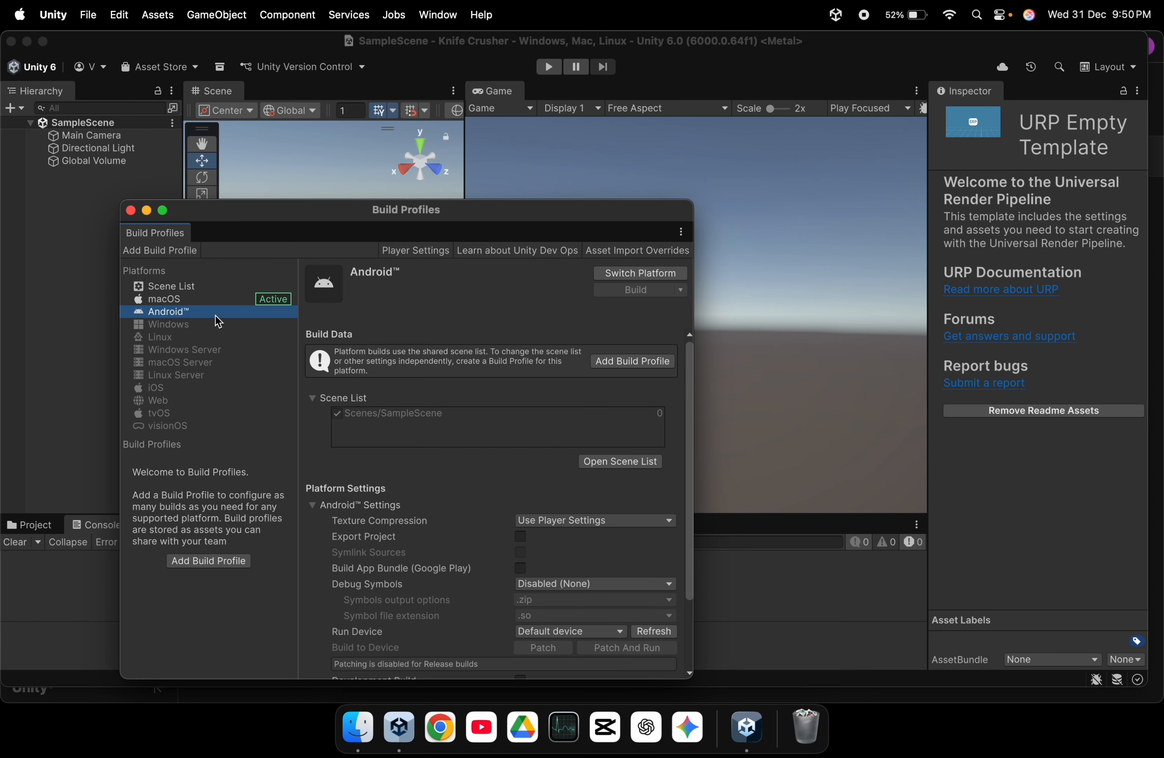
left_click(641, 273)
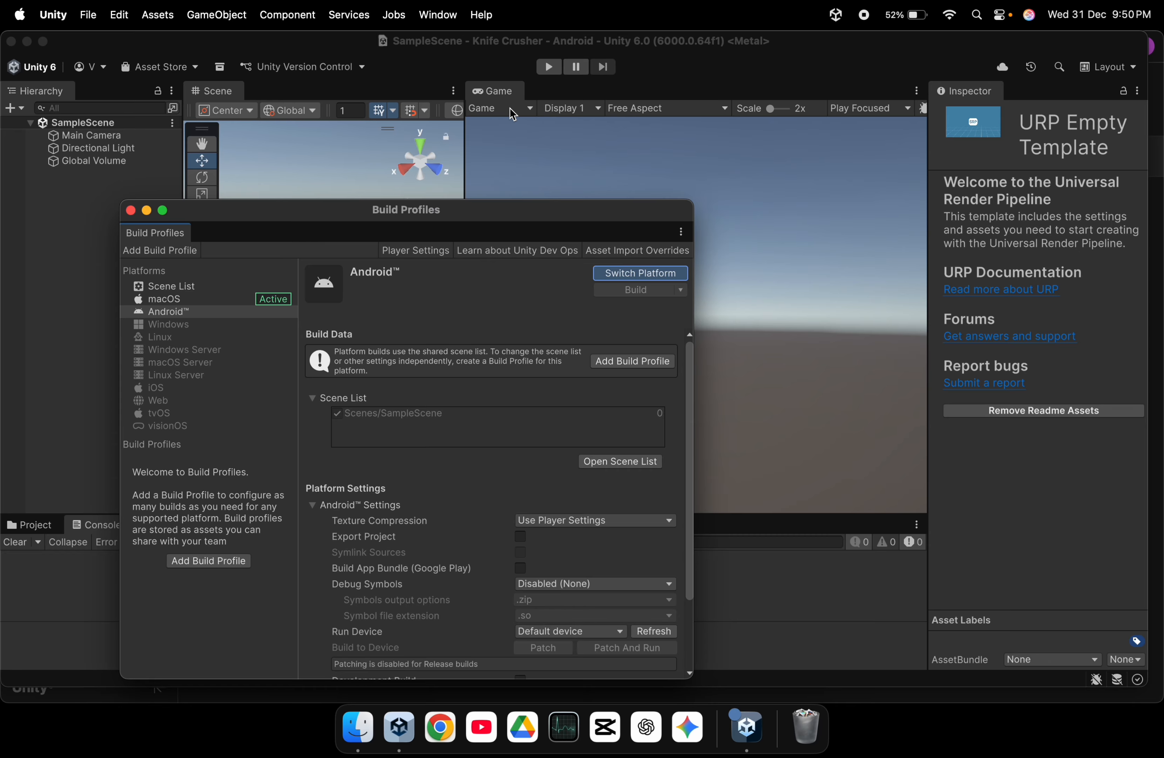
left_click(131, 211)
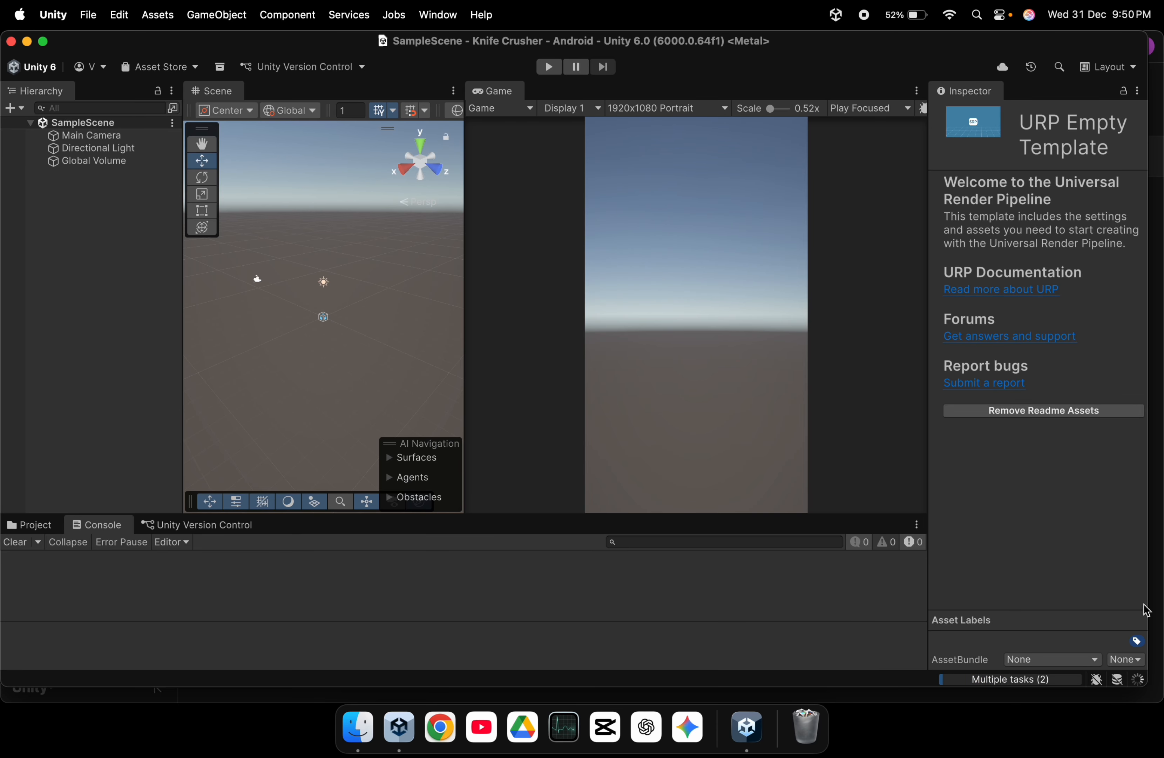
- Fit the editor window to the screen, show the project's asset files and enlarge their area
double_click(299, 42)
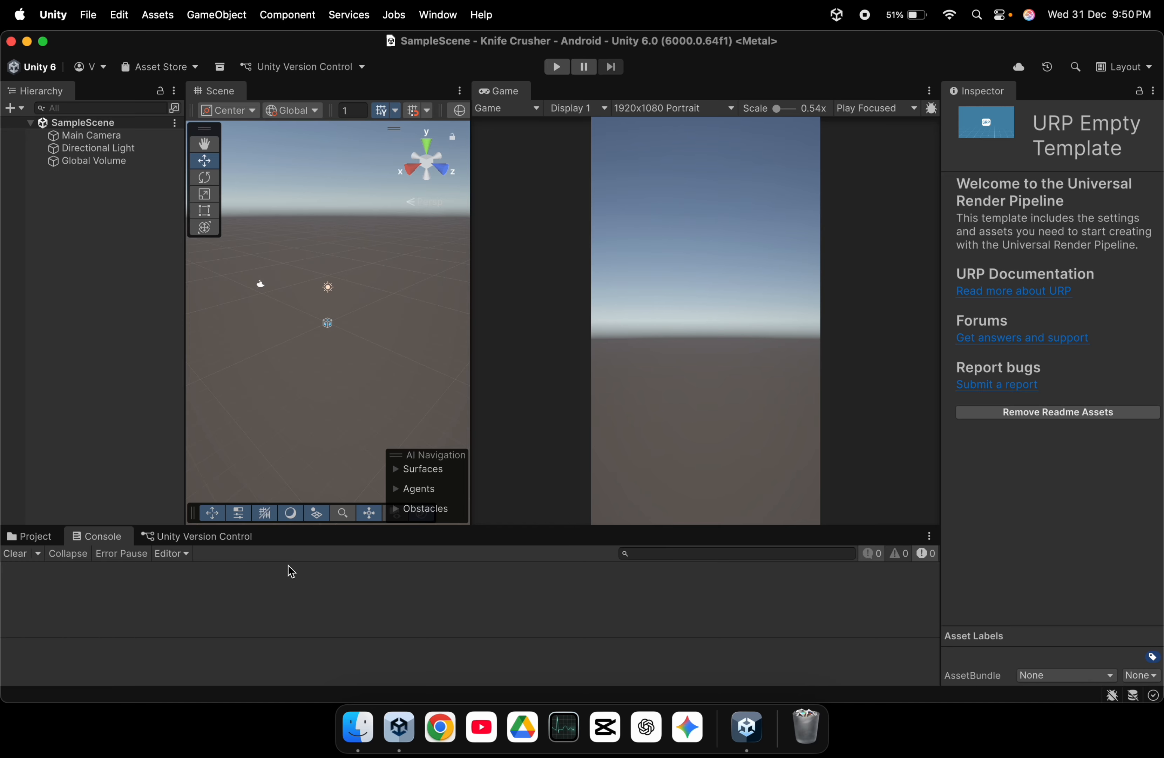
left_click(49, 537)
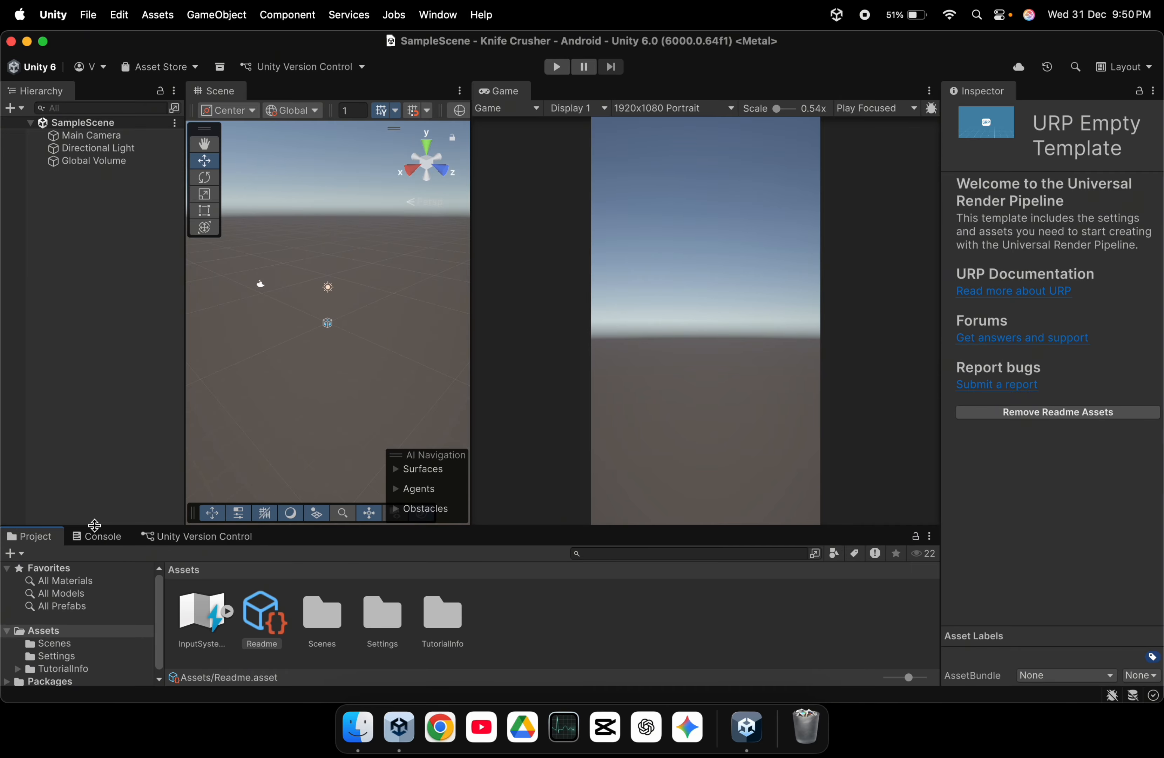
left_click_drag(93, 524, 99, 408)
left_click(525, 523)
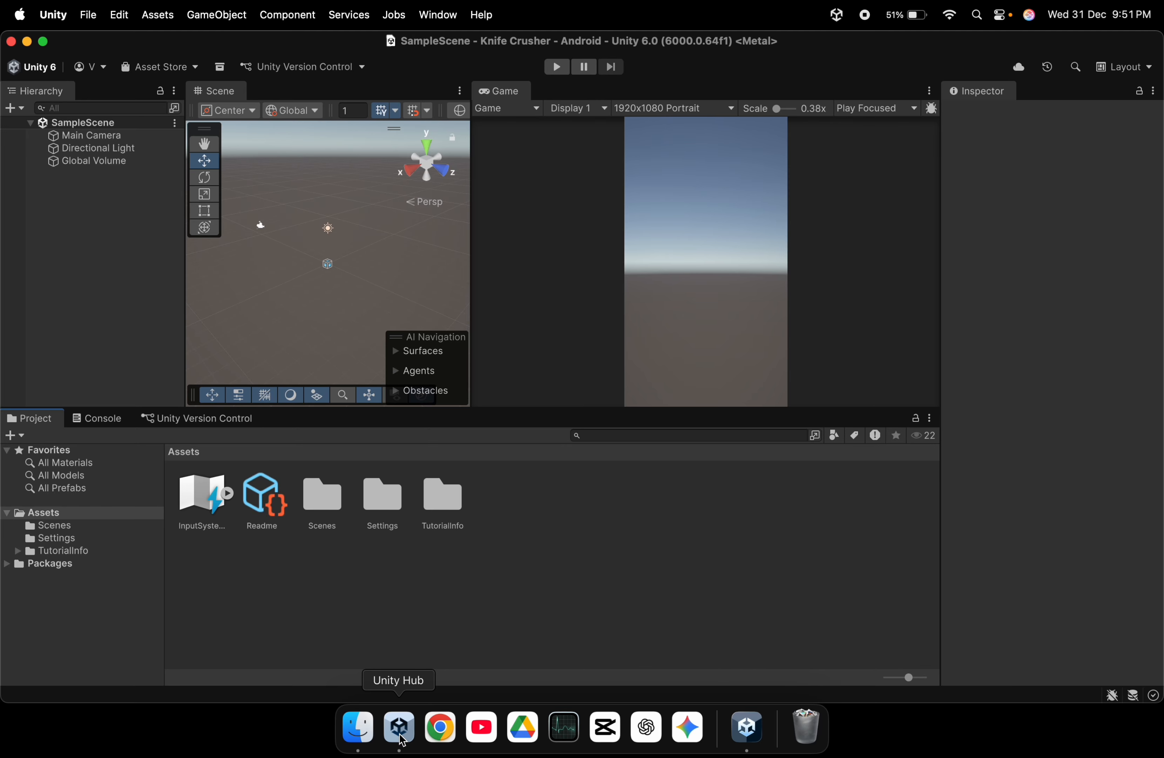
- Import Knife.png and Wood.png from Finder's Downloads folder into the project's Assets folder, and close Finder
left_click(363, 734)
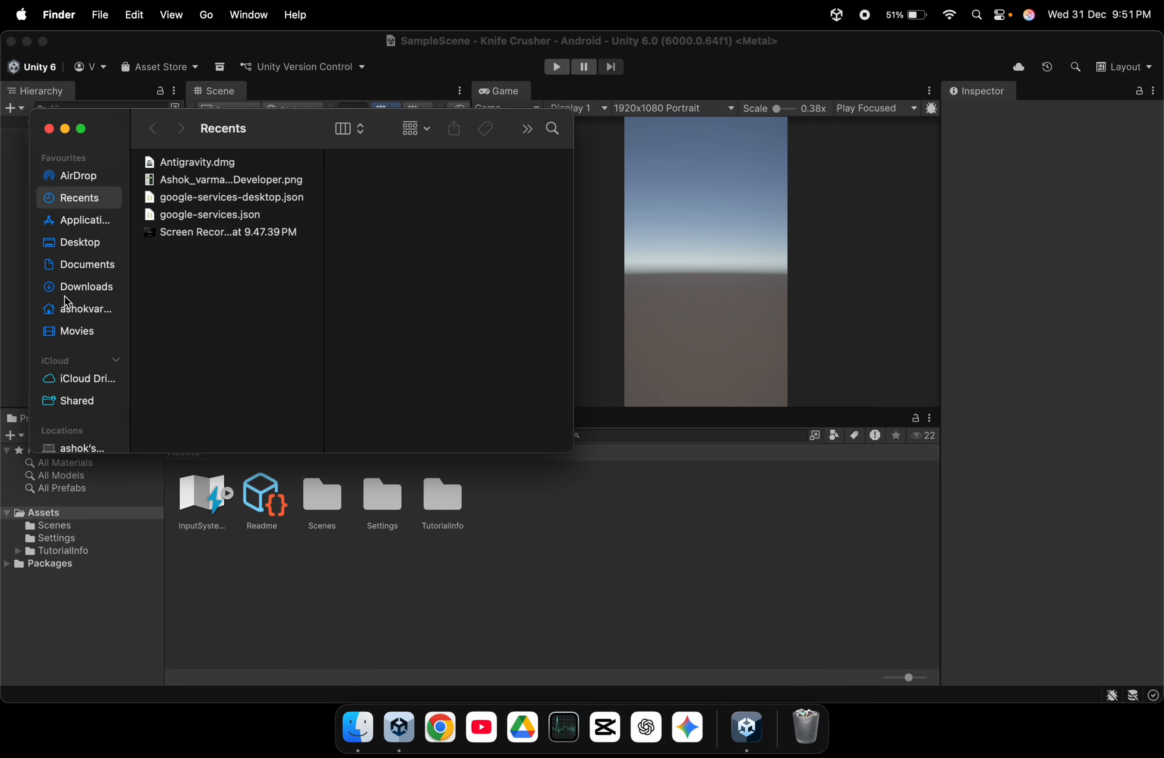
left_click(81, 287)
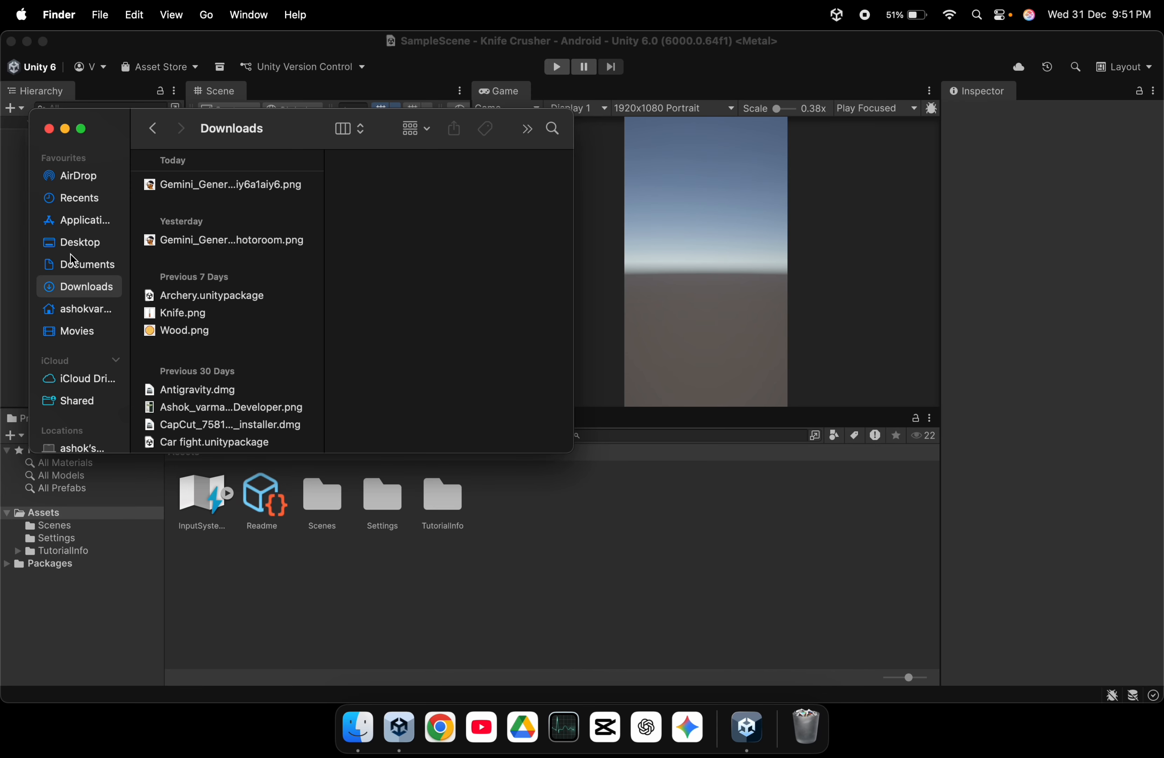
left_click(75, 263)
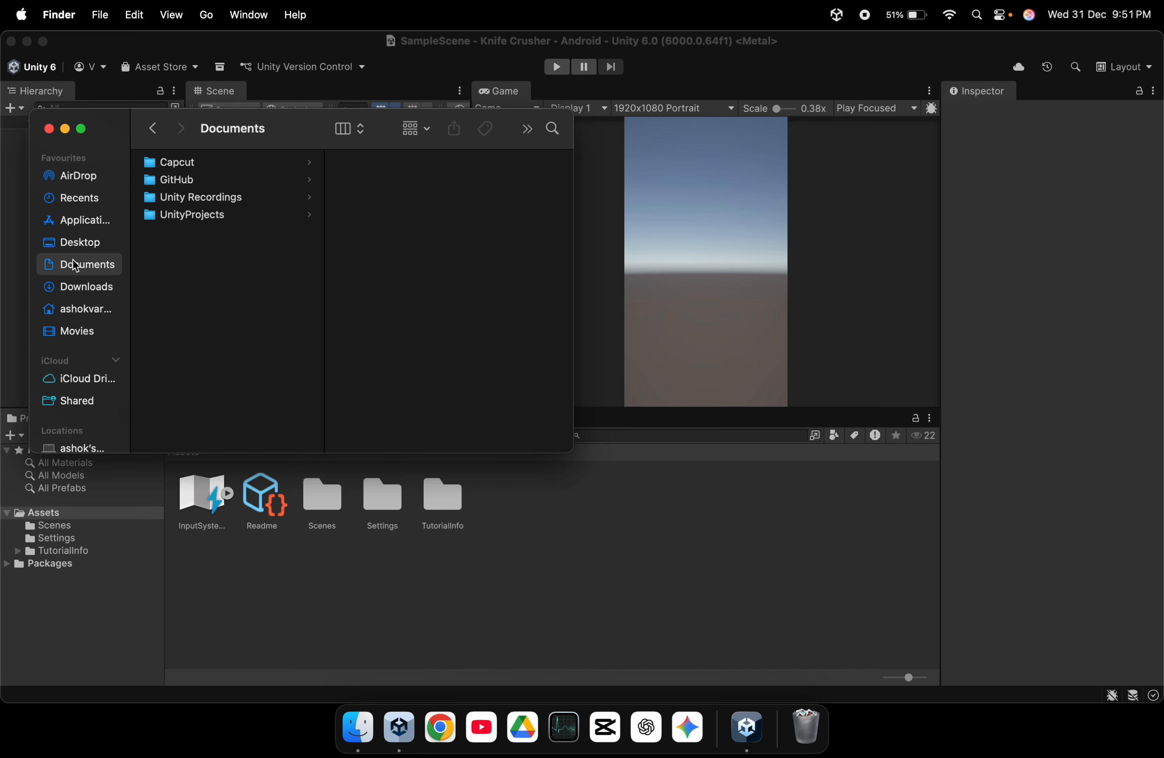
left_click(81, 287)
left_click(190, 317)
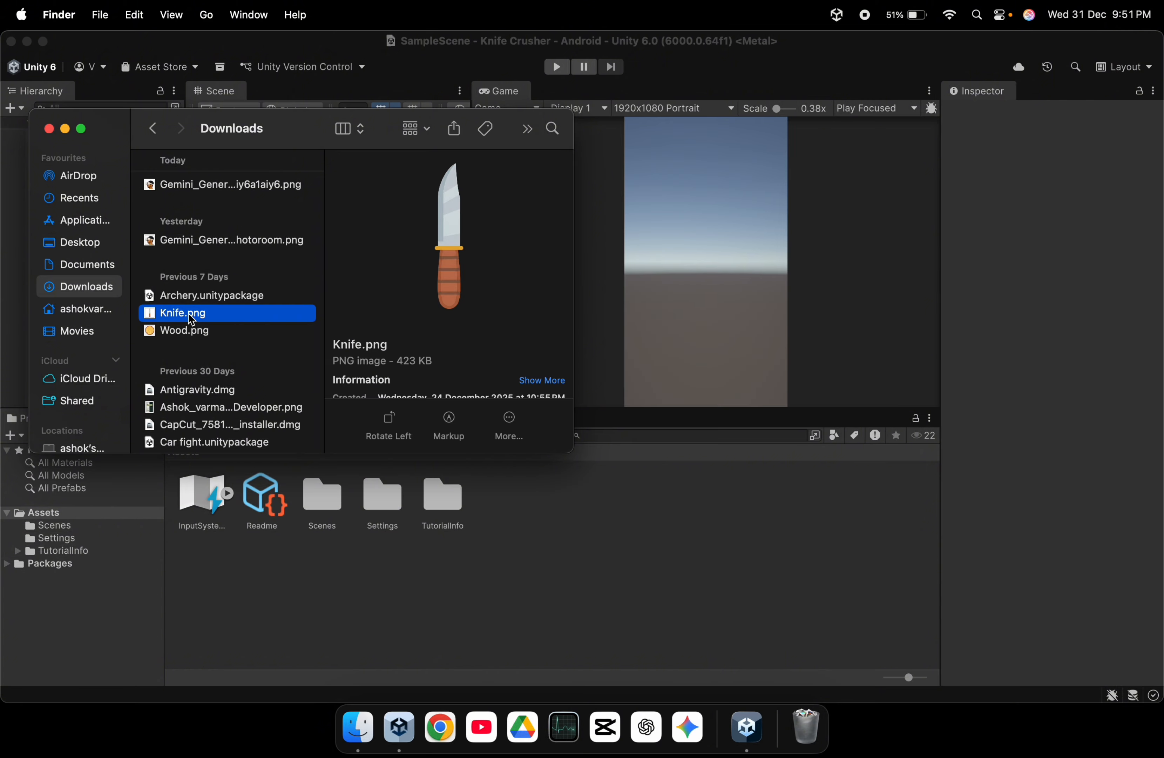
left_click(192, 331, "shift")
left_click_drag(191, 334, 534, 518)
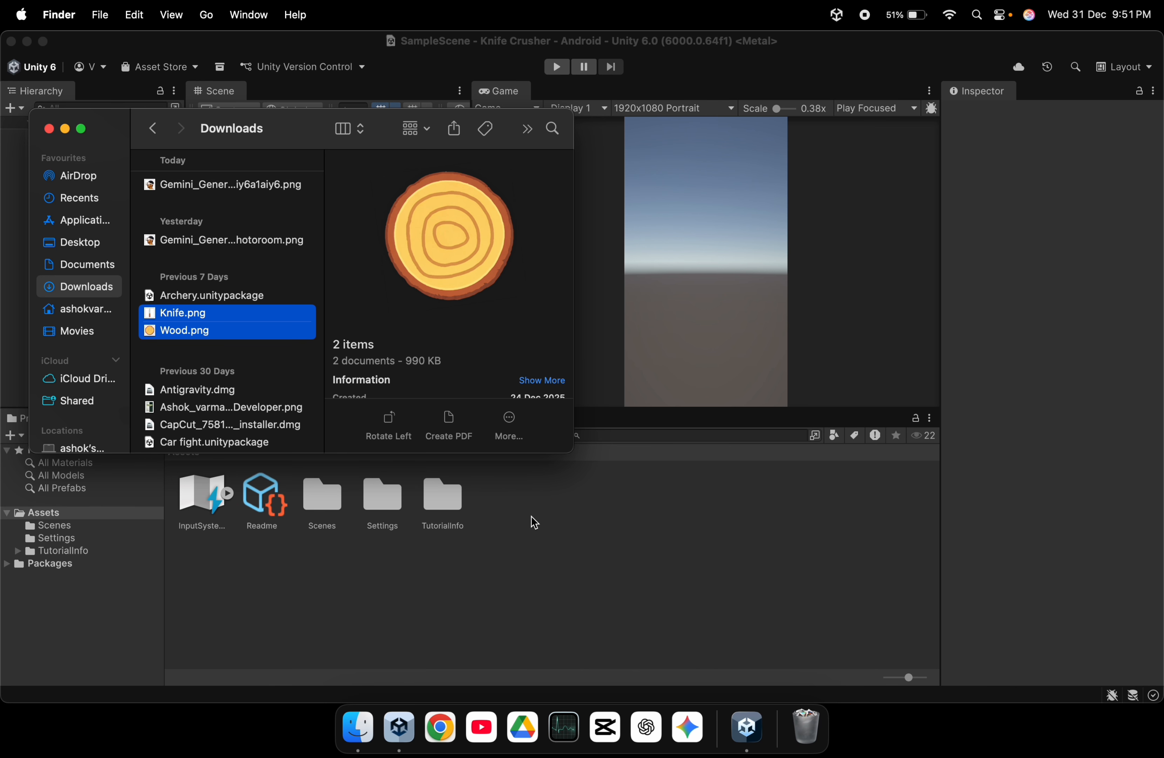
left_click(50, 129)
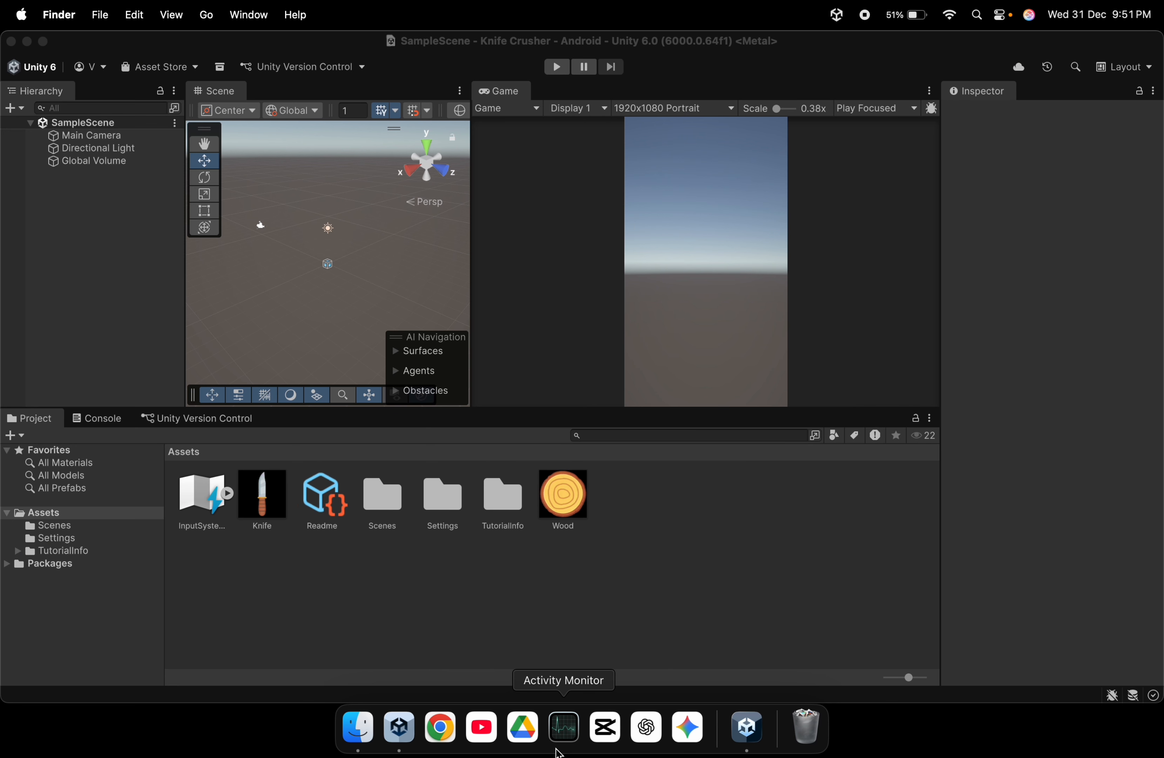
- Create a new folder named Sprites inside the Assets folder
right_click(516, 582)
mouse_move(595, 233)
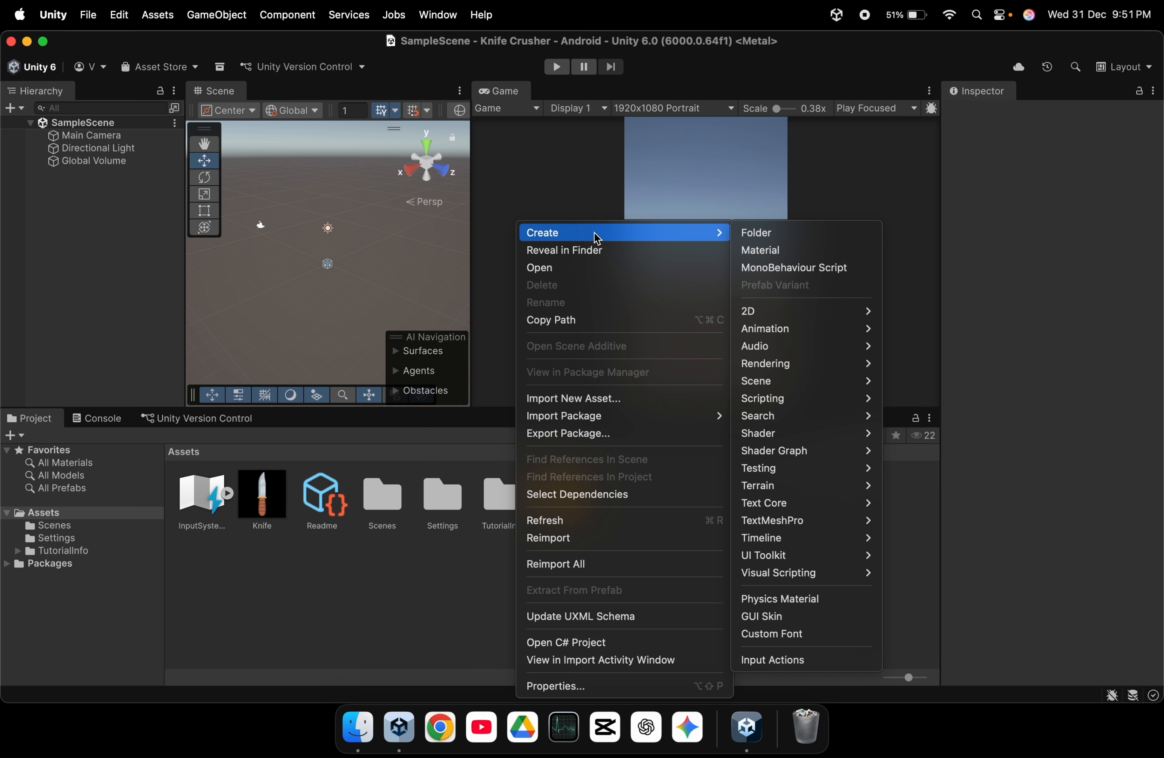
left_click(752, 232)
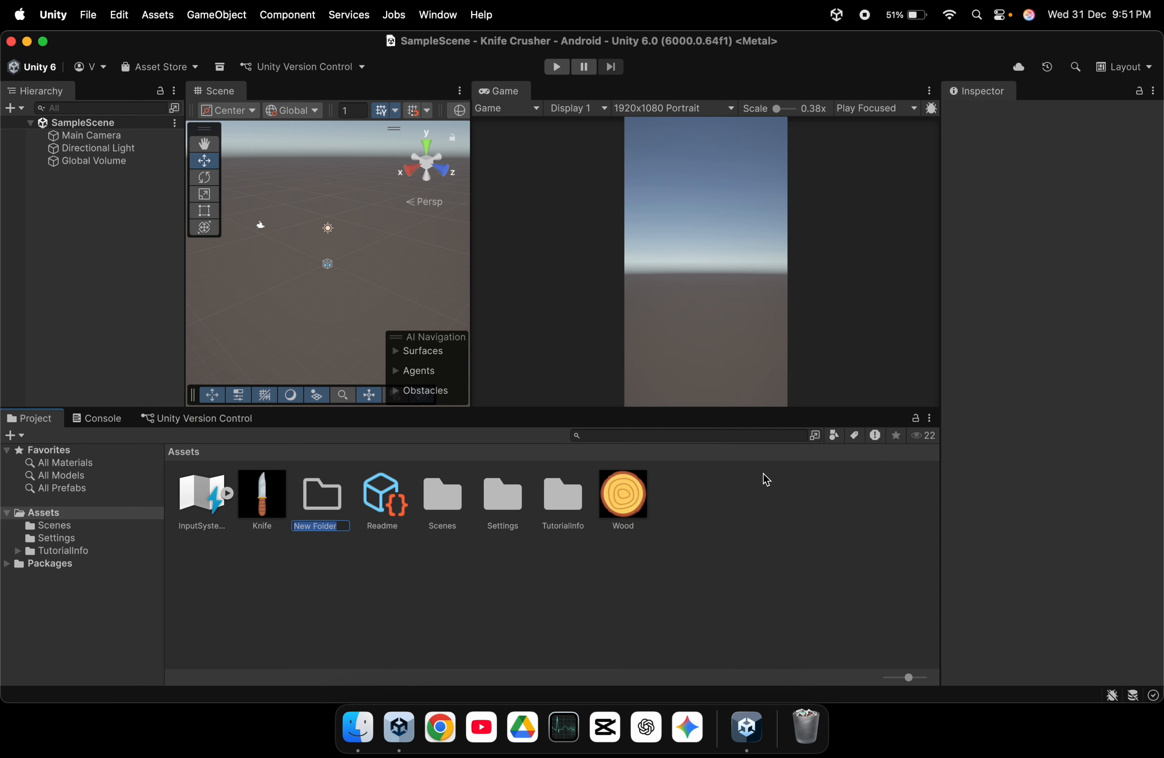
type("Sprites")
key("Return")
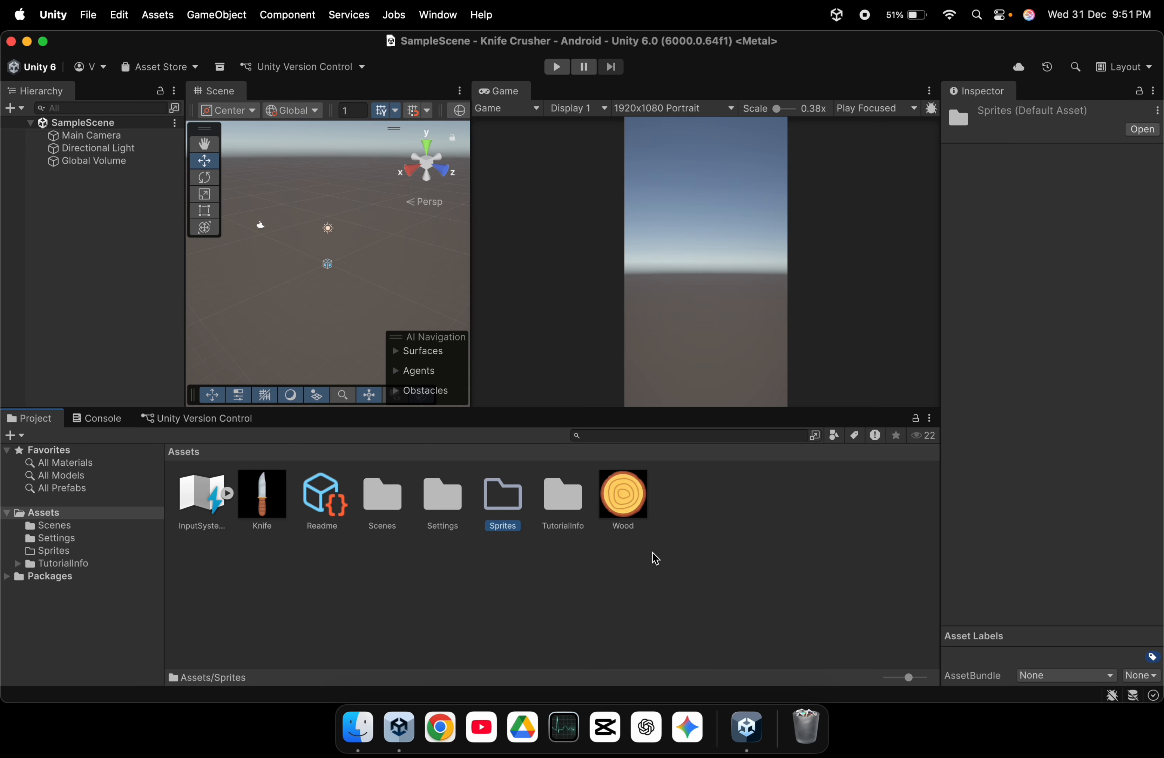
- Move the Knife and Wood textures into the Sprites folder
left_click(264, 507)
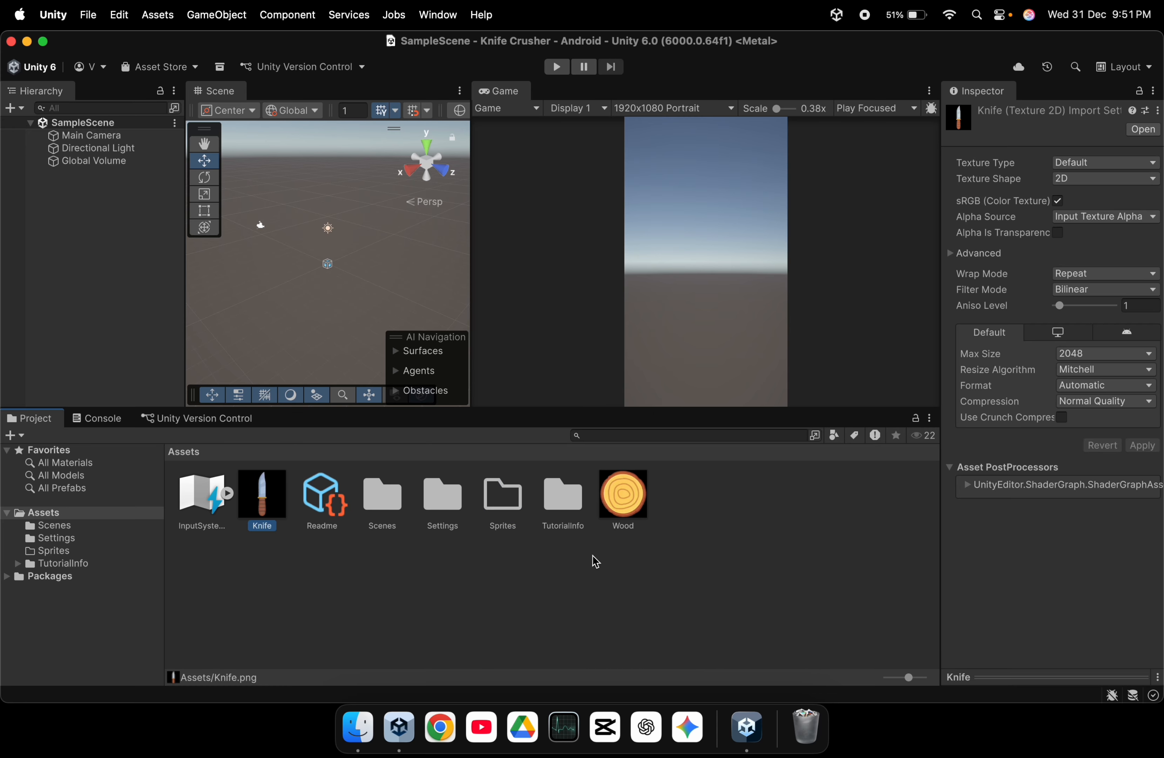
left_click(625, 513, "super")
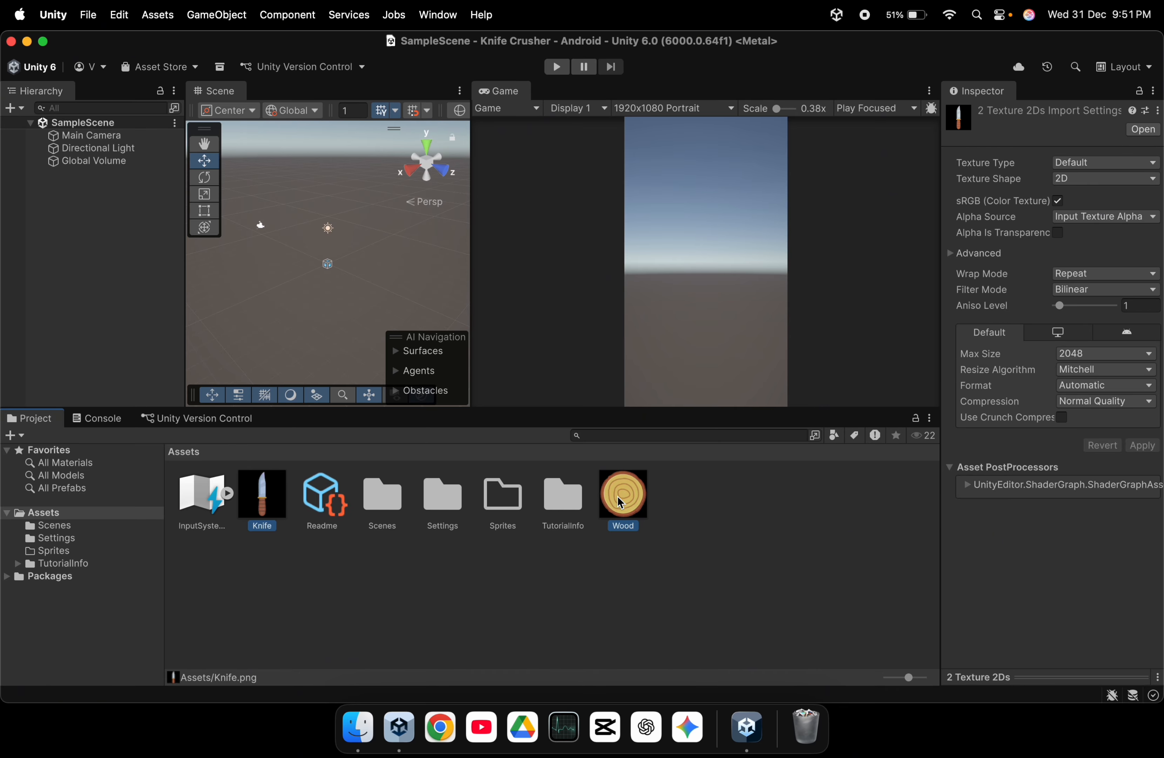
left_click_drag(623, 504, 501, 497)
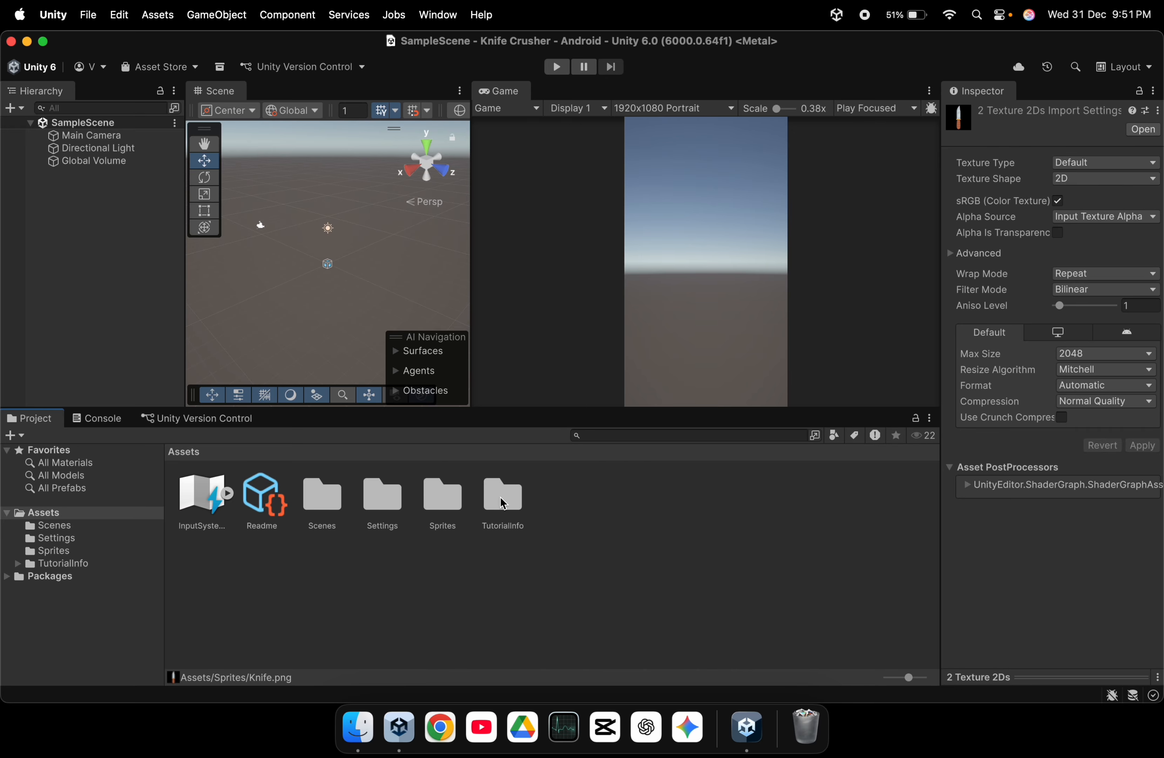
- Set the Knife and Wood textures in the Sprites folder to Sprite (2D and UI) type with Single sprite mode
double_click(442, 494)
left_click(208, 488)
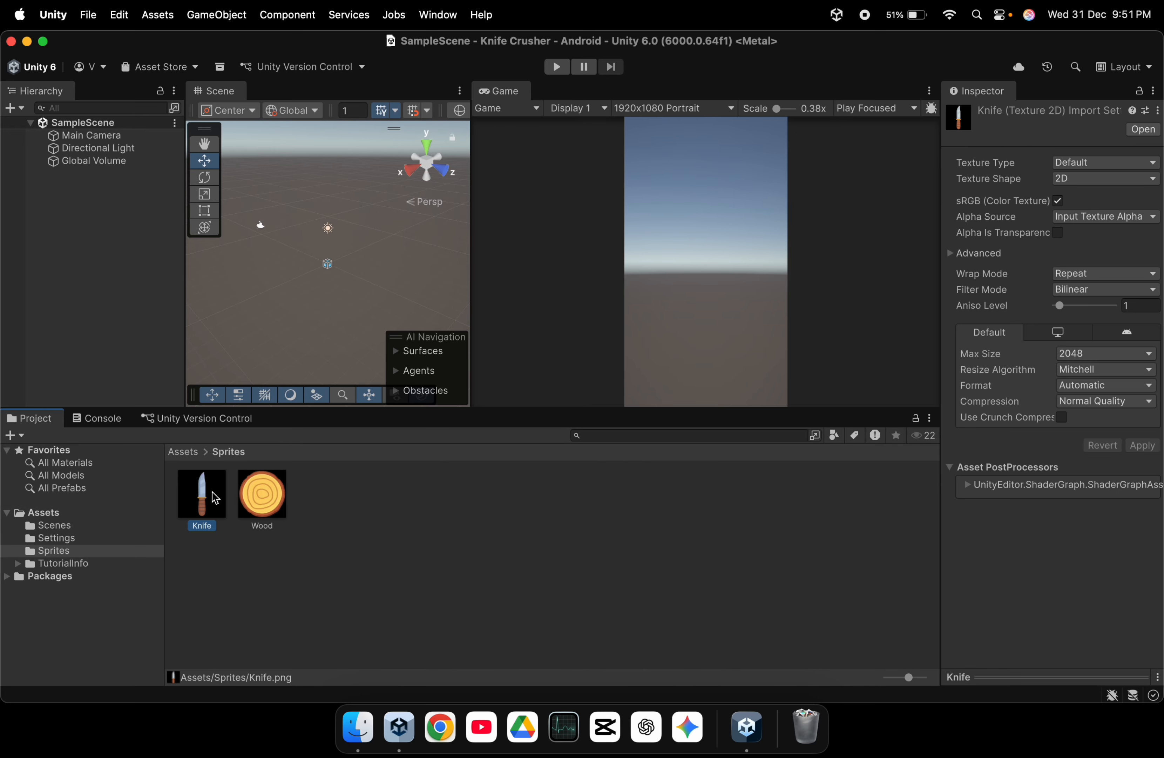
left_click(267, 500, "super")
left_click(1105, 164)
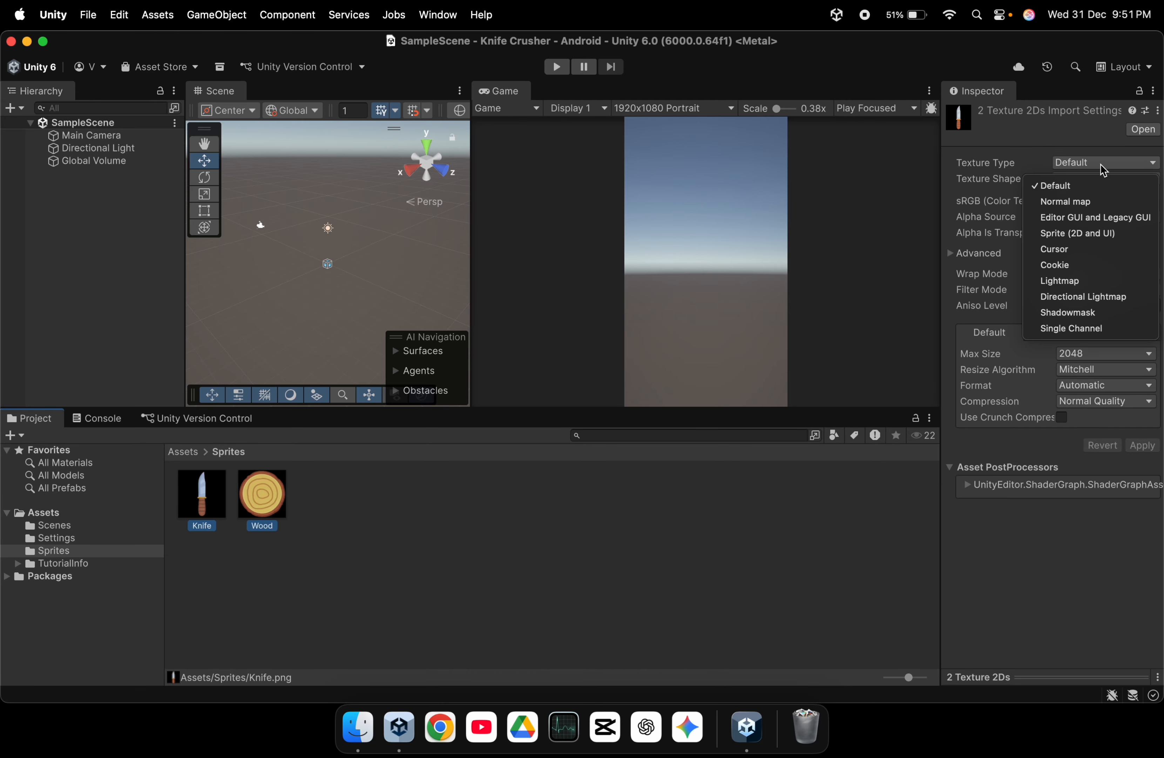
left_click(1081, 237)
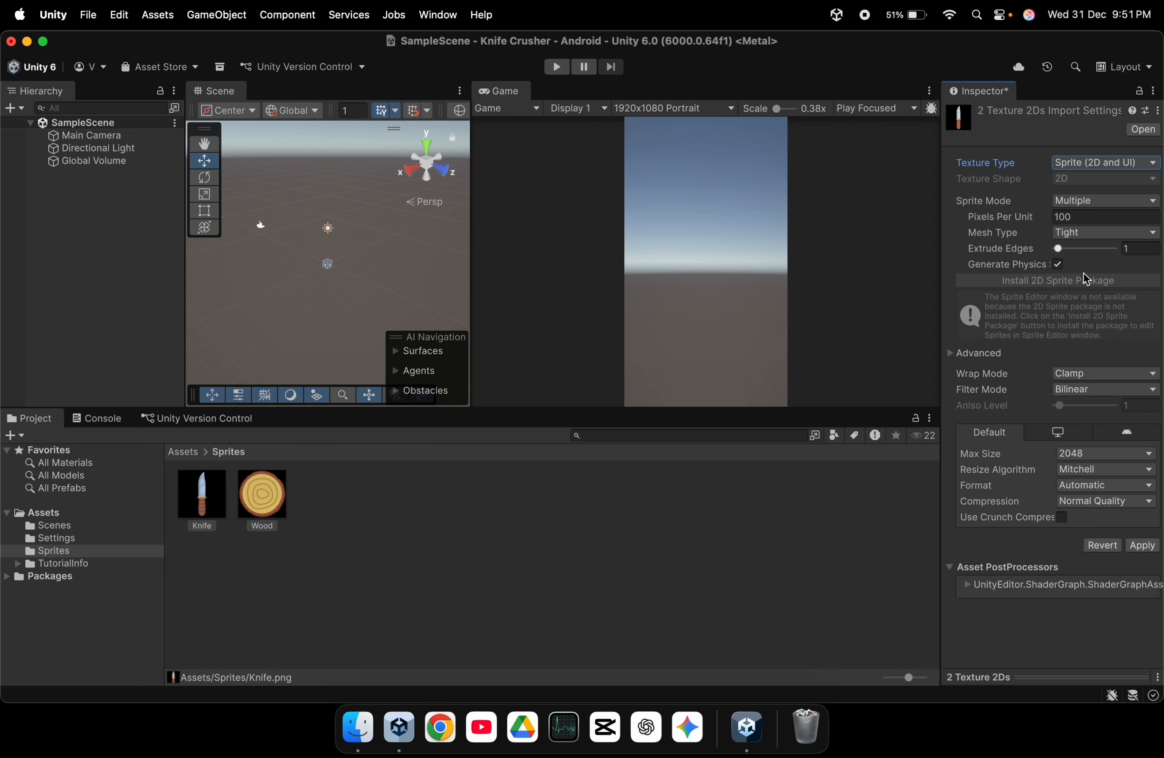
left_click(1088, 200)
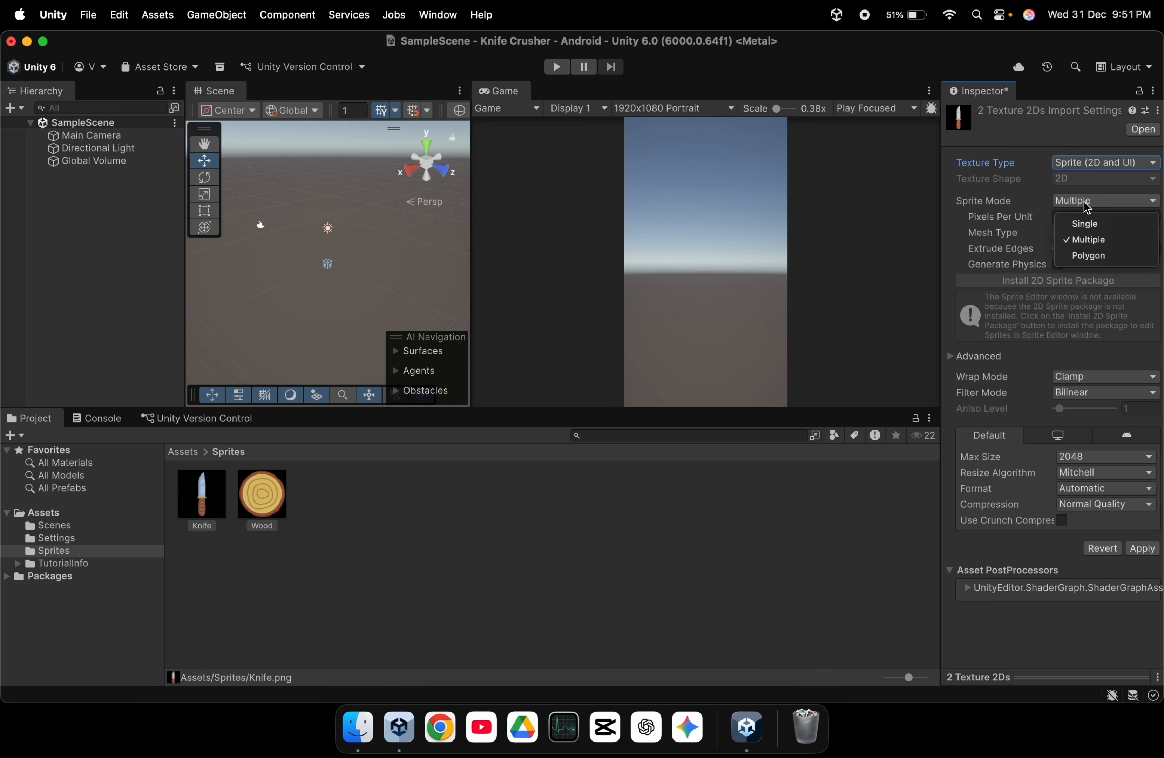
left_click(1079, 222)
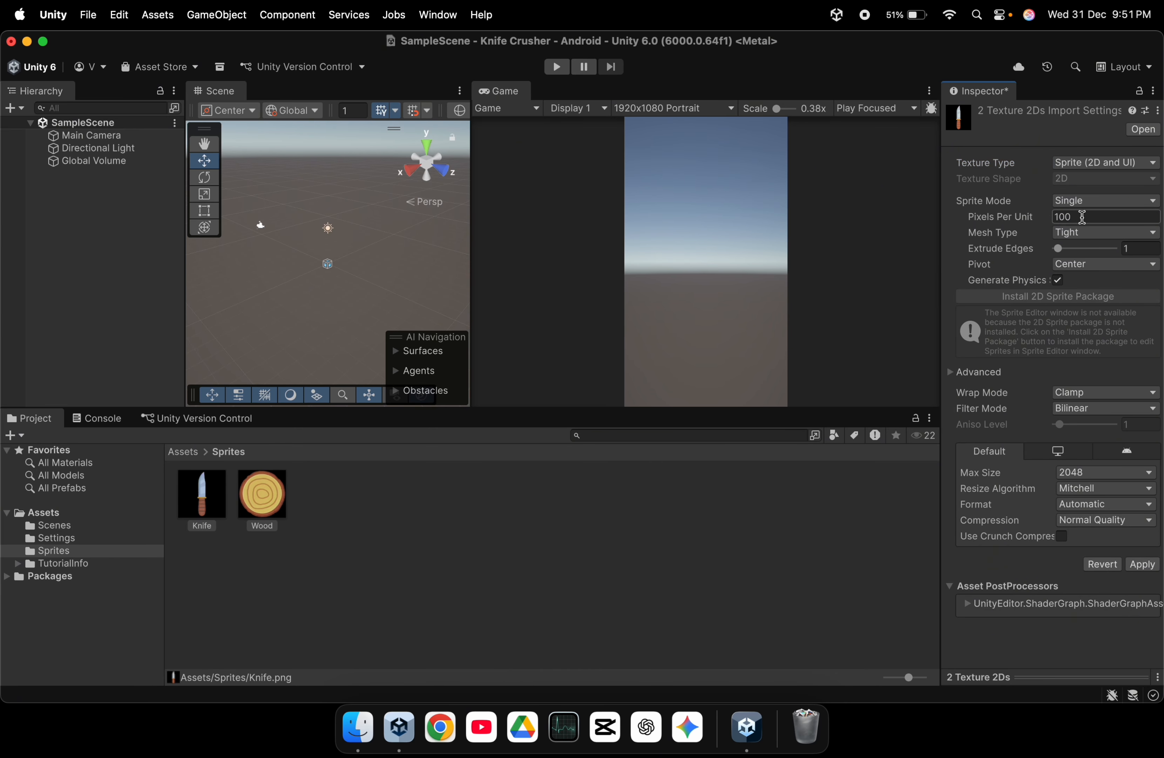
- Set Pixels Per Unit to 300 for both textures and apply the import settings
left_click(1082, 216)
type("300")
left_click(1148, 566)
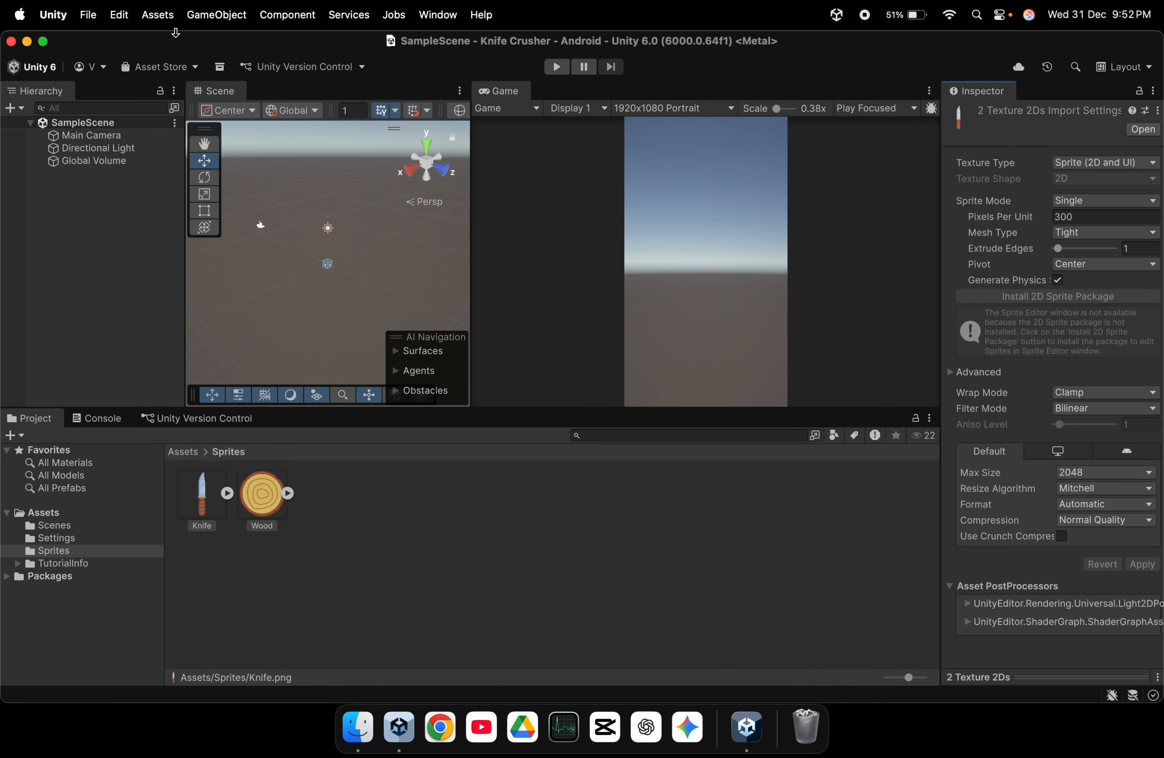
- Return from the Sprites folder to the main Assets folder
double_click(162, 48)
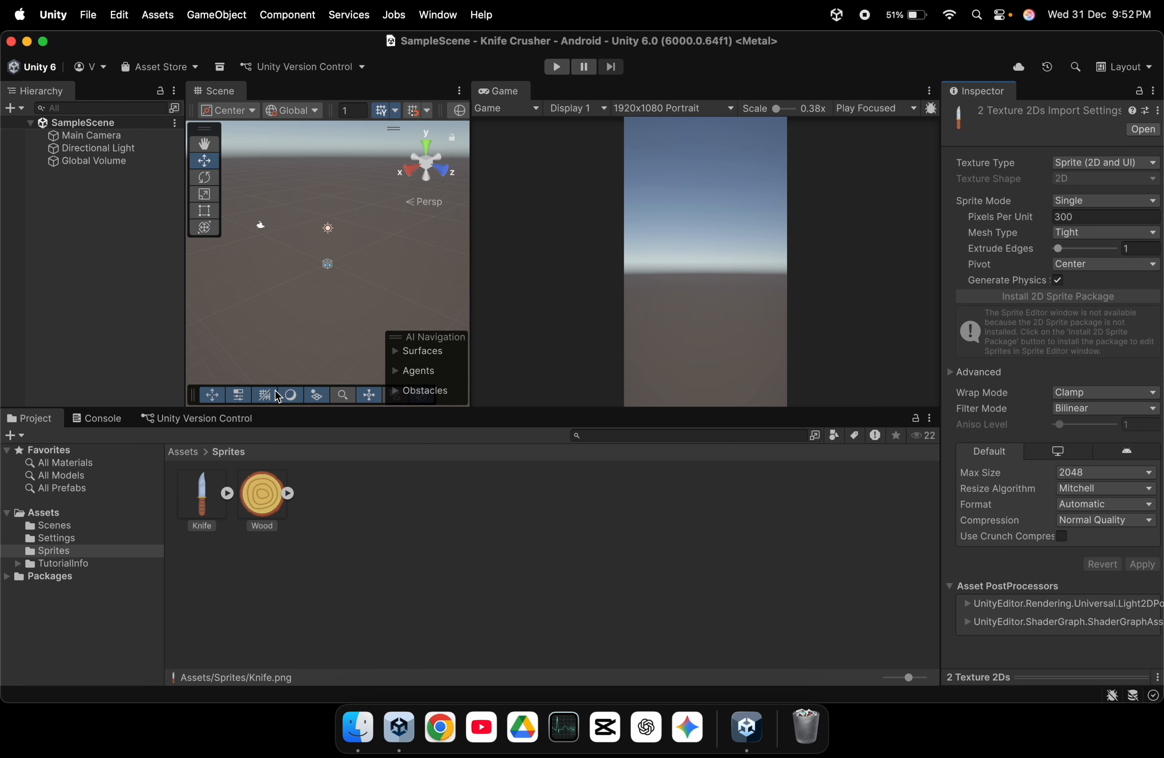
left_click(191, 453)
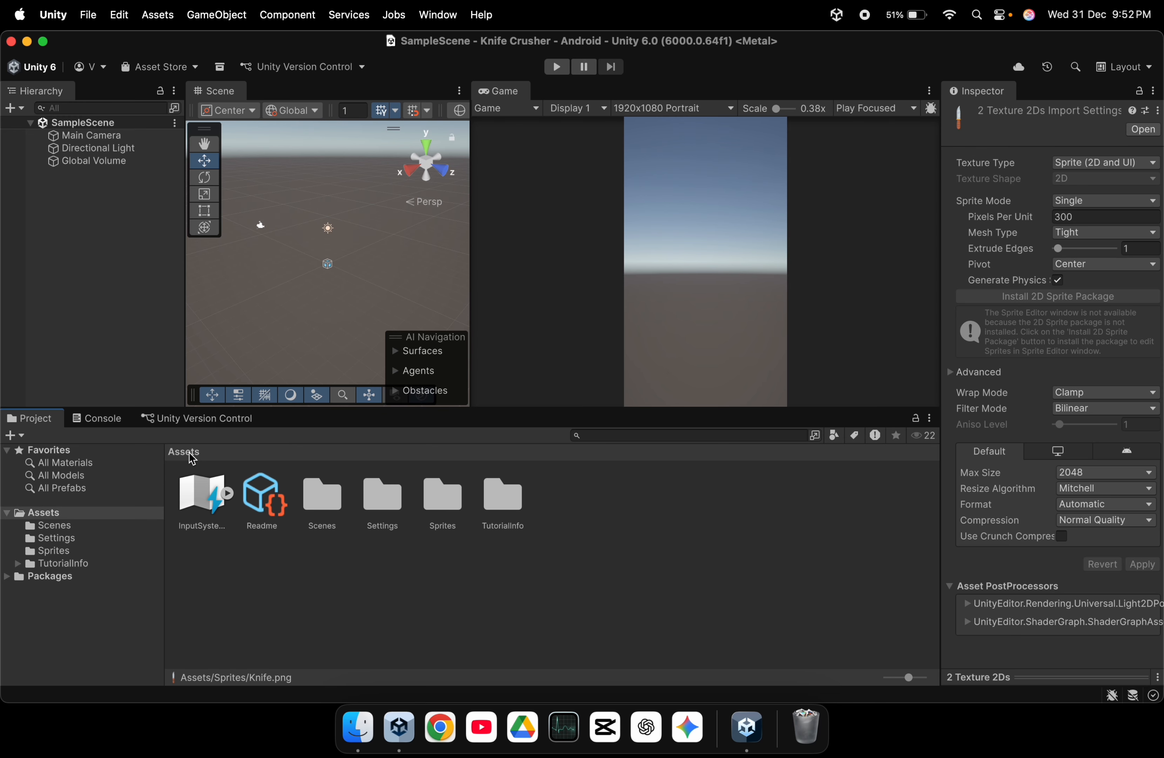